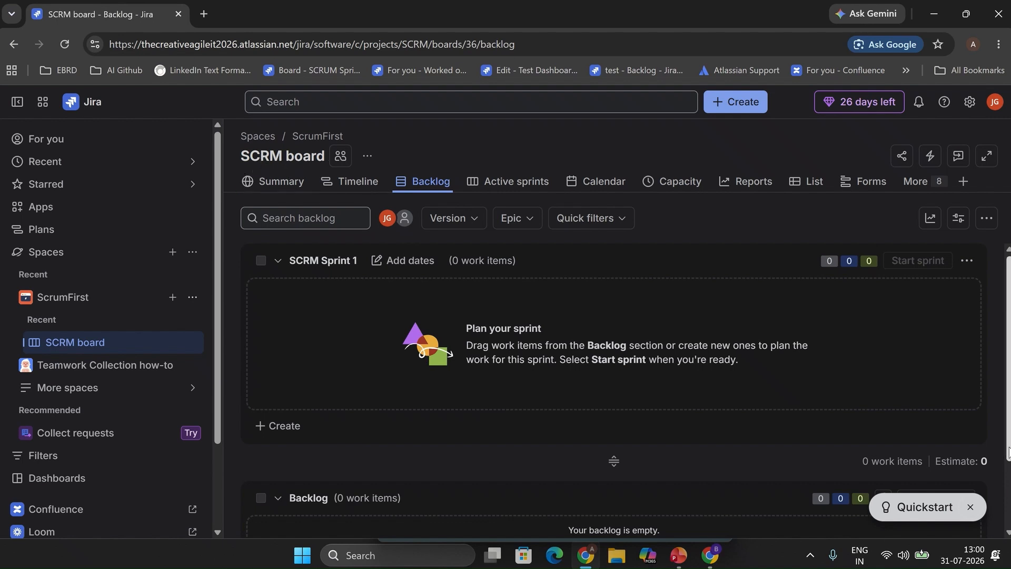
Step: Rename the first sprint in the backlog as "SCRM Q3 2026: Sprint 1"
{"action": "scroll", "coordinate": [377, 442], "scroll_direction": "down", "scroll_amount": 2}
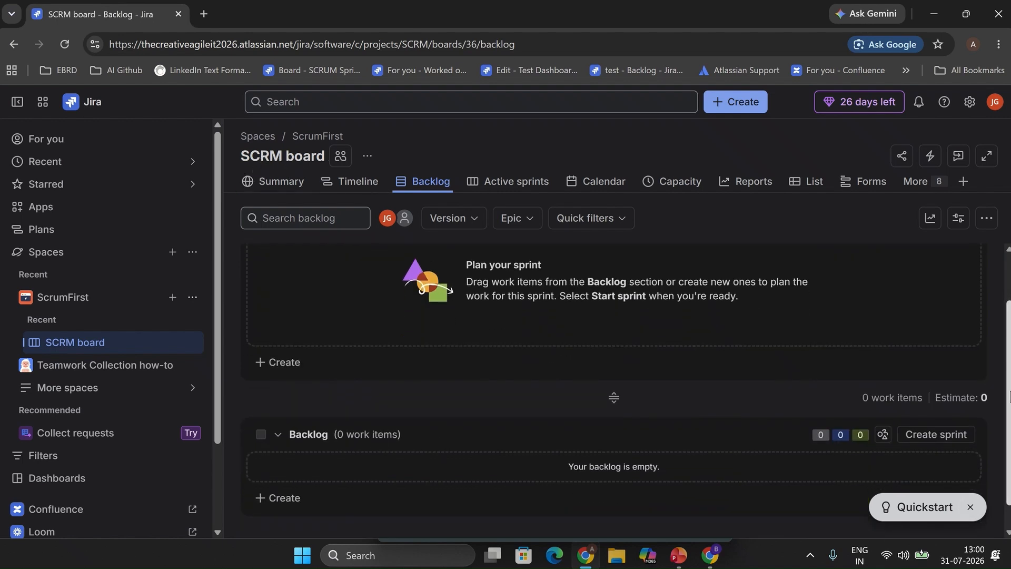
{"action": "scroll", "coordinate": [577, 413], "scroll_direction": "up", "scroll_amount": 2}
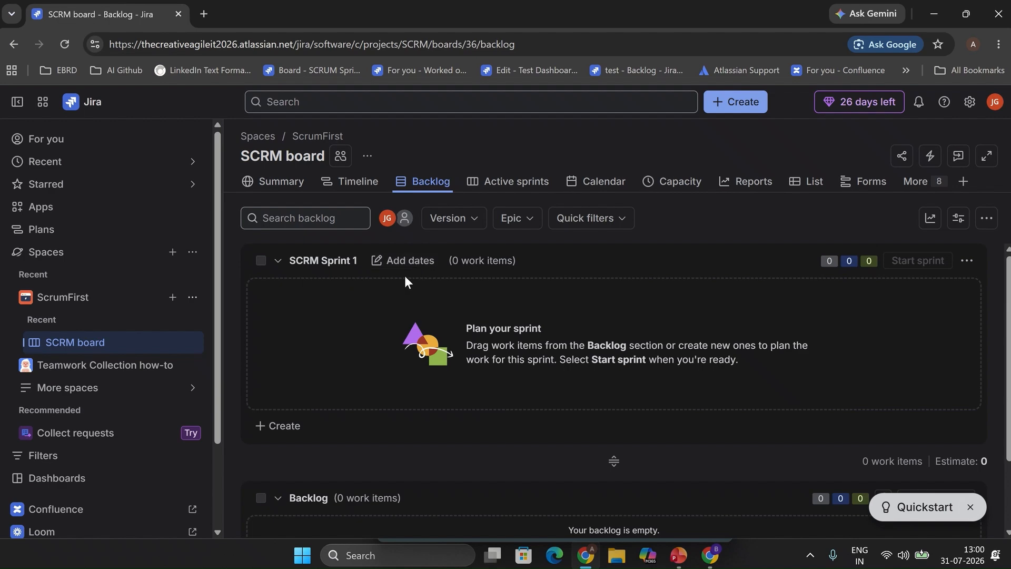
{"action": "left_click", "coordinate": [419, 262]}
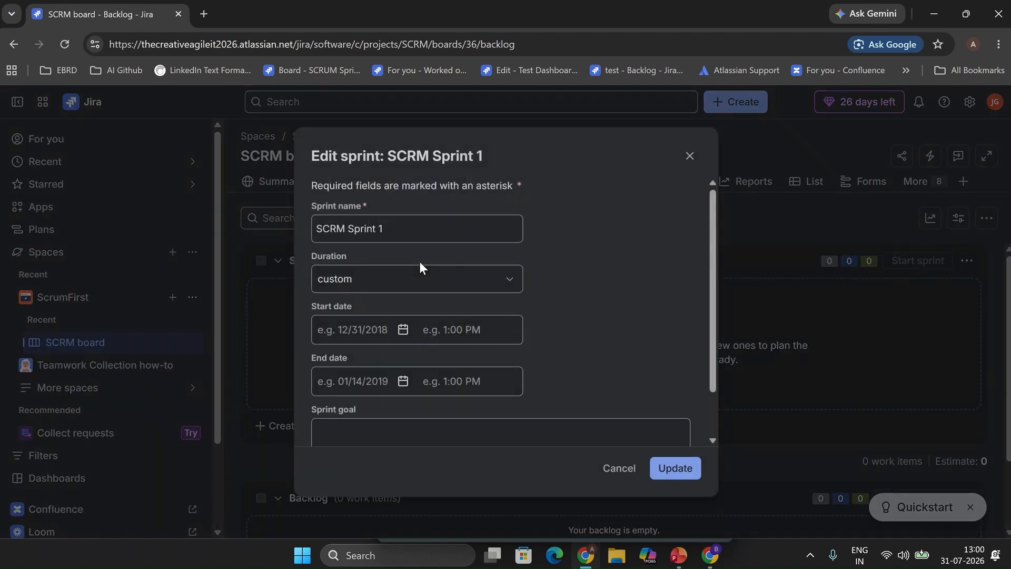
{"action": "left_click", "coordinate": [377, 233]}
{"action": "key", "text": "ctrl+a"}
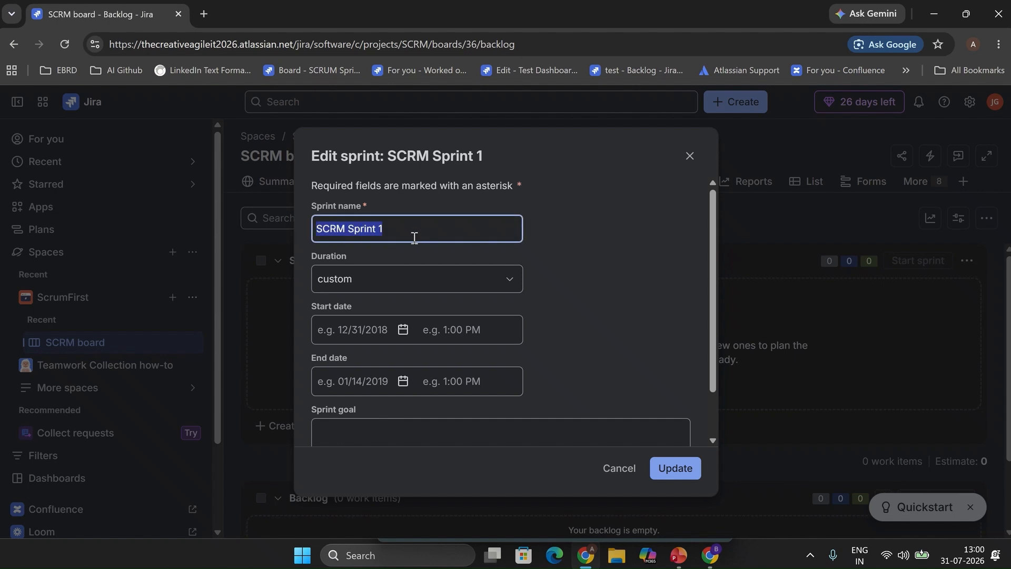
{"action": "left_click", "coordinate": [347, 229]}
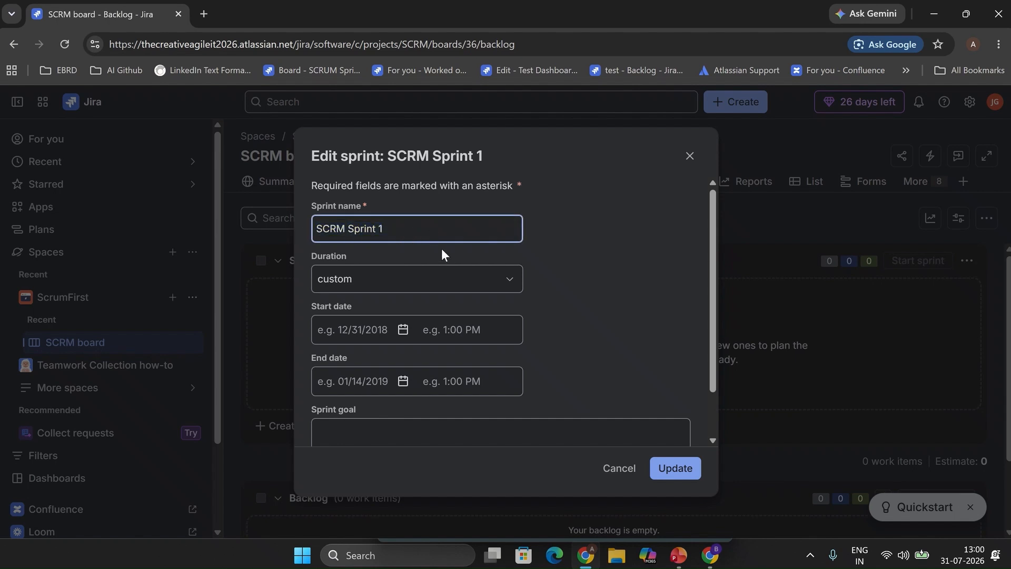
{"action": "type", "text": "Q3 2026:"}
Step: Set the sprint's duration to 2 weeks and its start date to 7/31/2026
{"action": "left_click", "coordinate": [429, 286]}
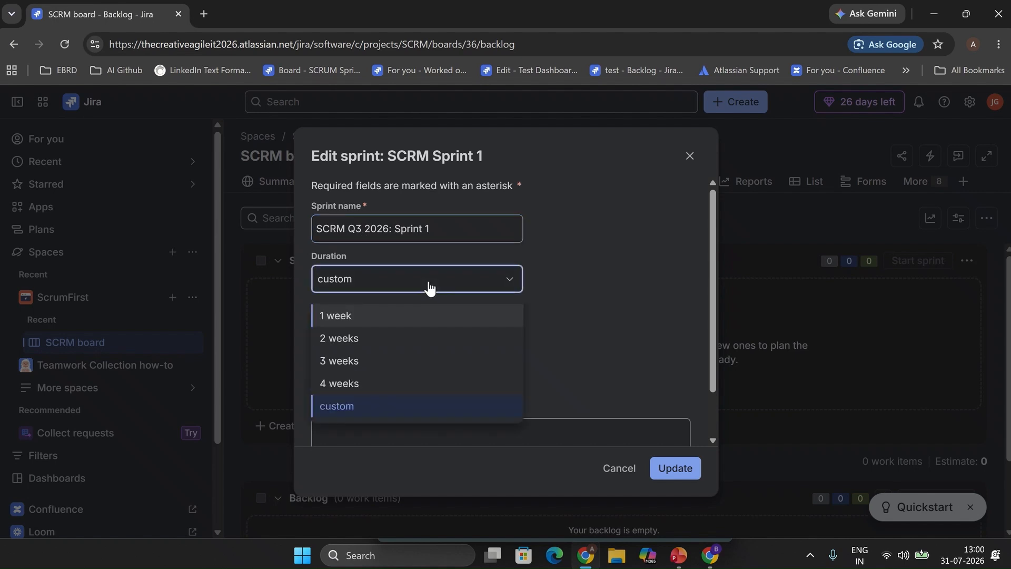
{"action": "left_click", "coordinate": [350, 338]}
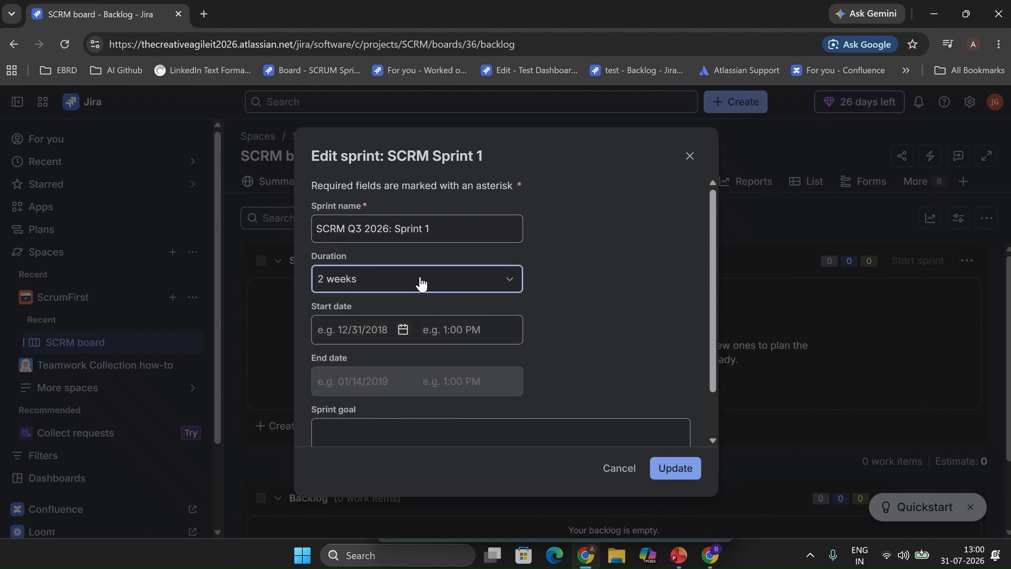
{"action": "left_click", "coordinate": [367, 337]}
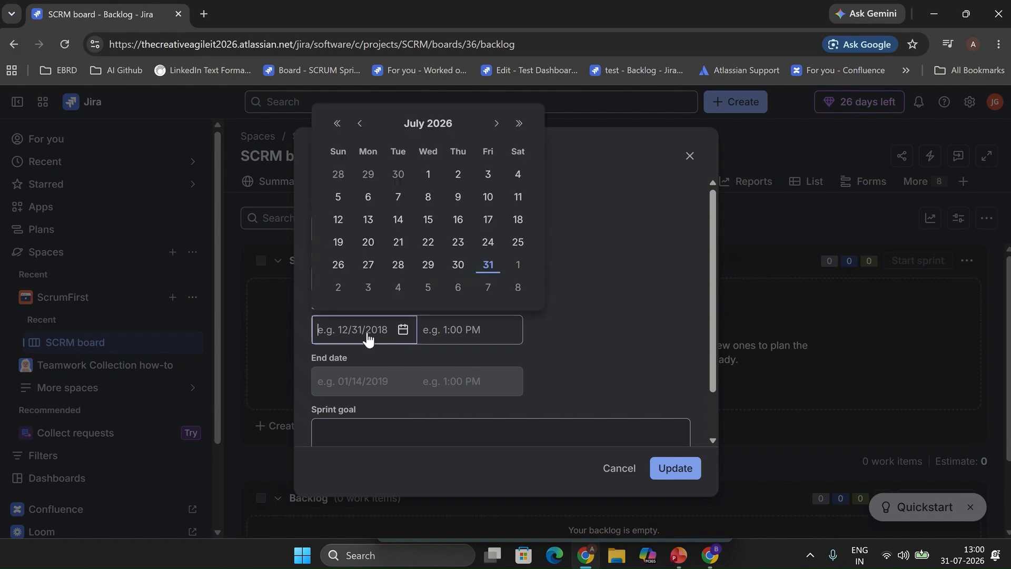
{"action": "left_click", "coordinate": [488, 264]}
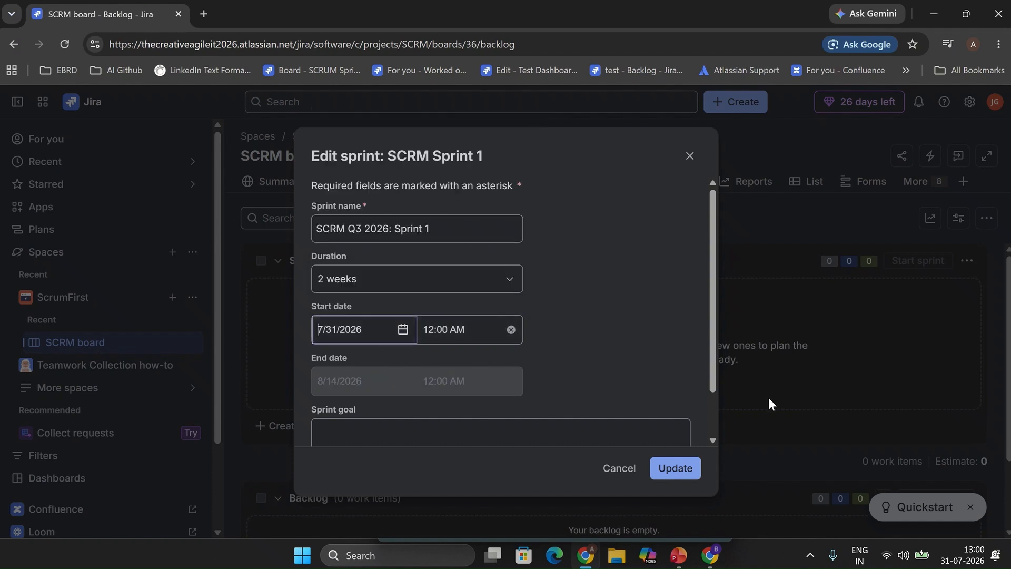
{"action": "left_click", "coordinate": [383, 340]}
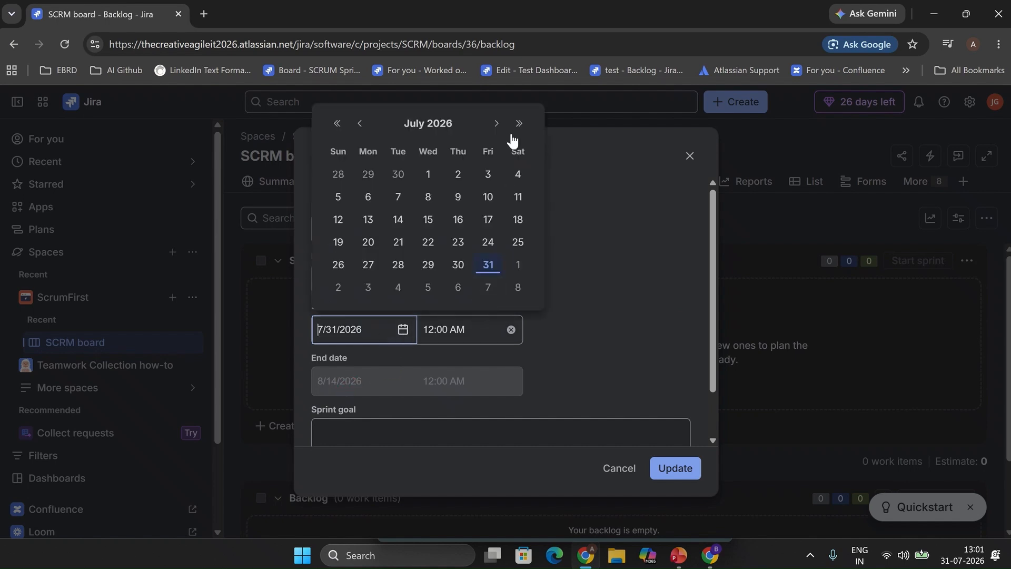
{"action": "left_click", "coordinate": [498, 123]}
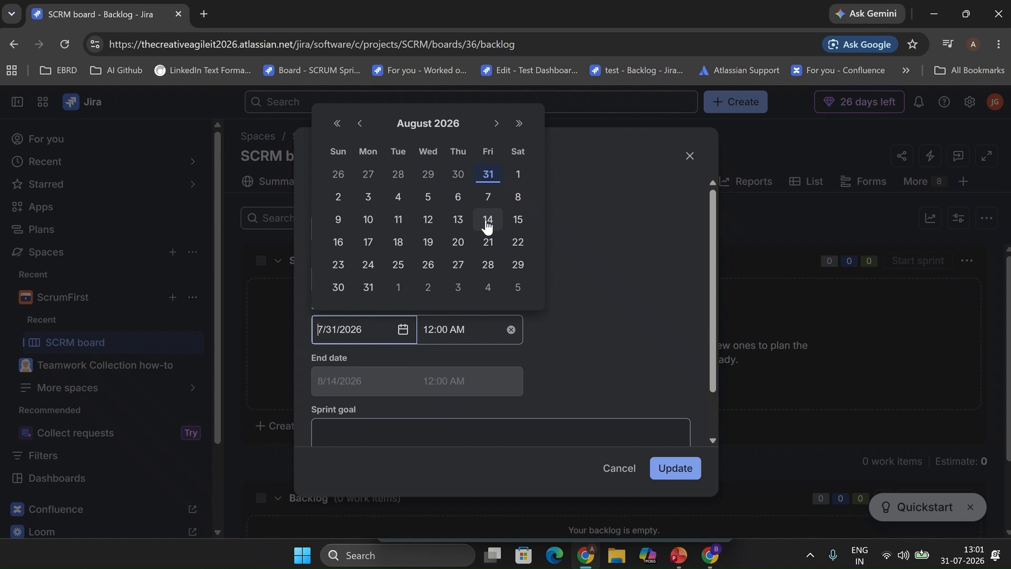
{"action": "left_click", "coordinate": [651, 261]}
Step: Switch the sprint to a custom duration and set its end date to 8/13/2026
{"action": "left_click", "coordinate": [491, 283]}
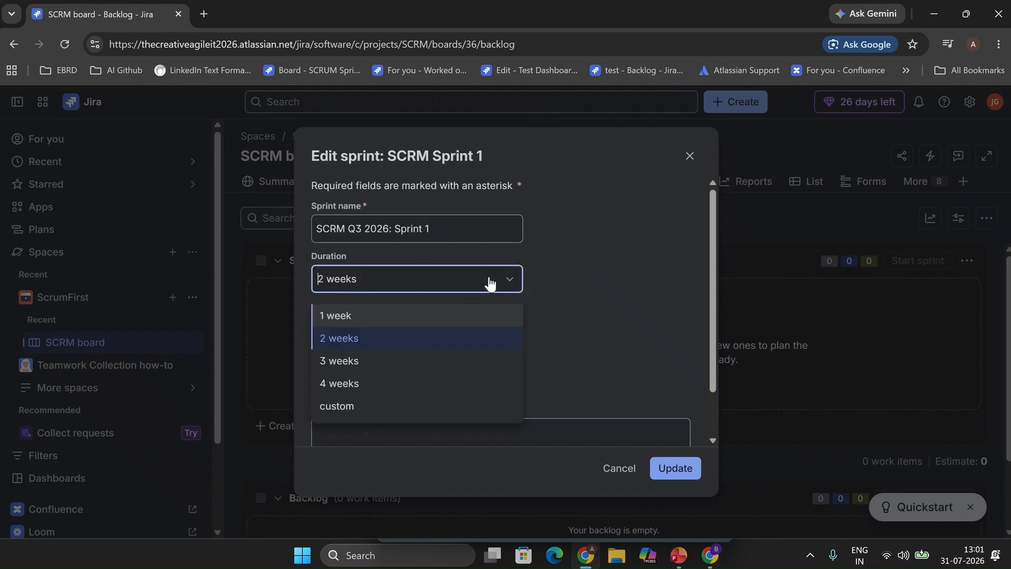
{"action": "left_click", "coordinate": [361, 414]}
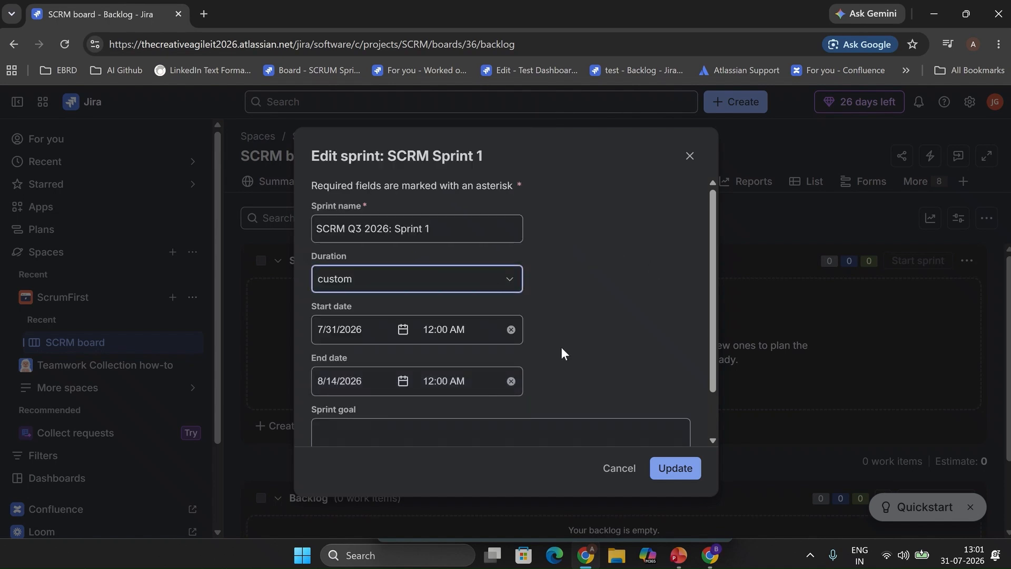
{"action": "left_click", "coordinate": [368, 389]}
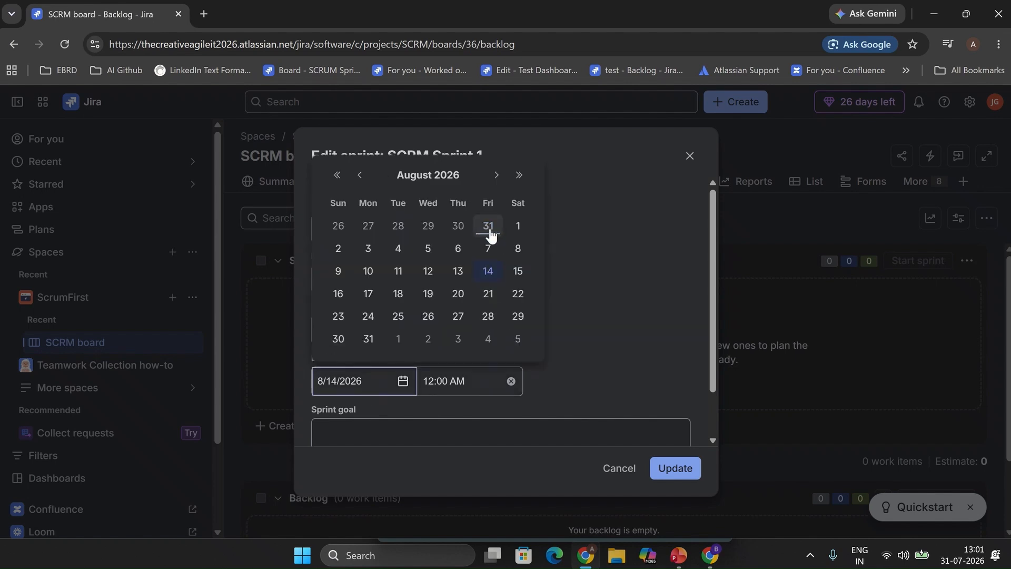
{"action": "left_click", "coordinate": [458, 272]}
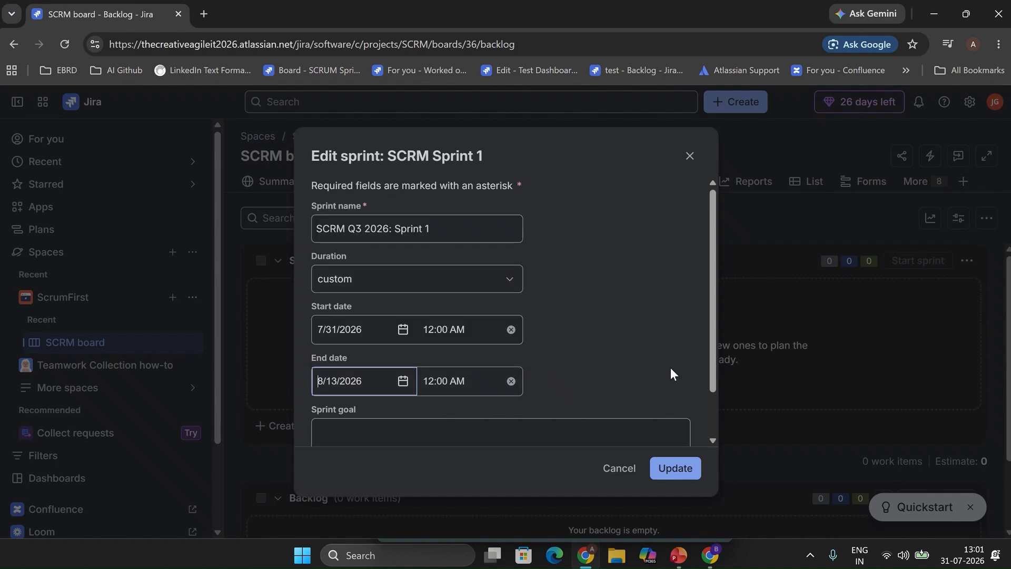
Step: Set the sprint's start time to 9:00 AM and its end time to 9:00 PM, and save the sprint details
{"action": "left_click", "coordinate": [484, 333]}
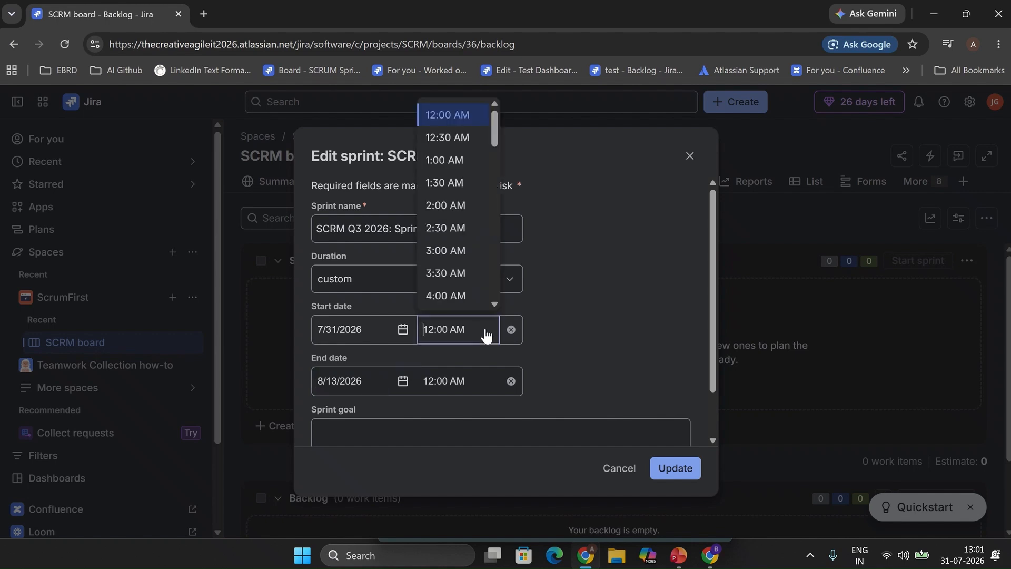
{"action": "left_click_drag", "start_coordinate": [495, 142], "coordinate": [494, 195]}
{"action": "left_click", "coordinate": [465, 195]}
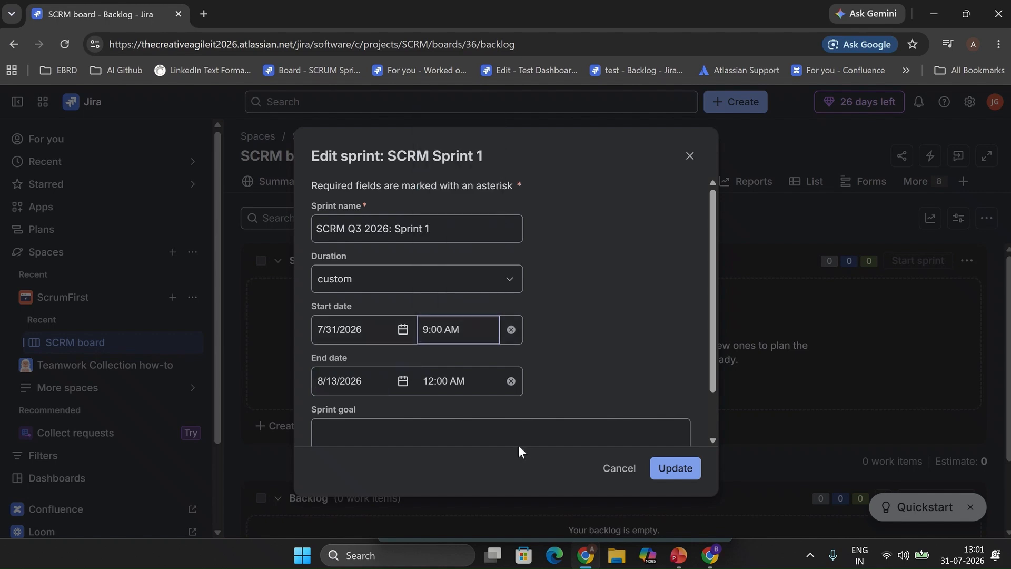
{"action": "left_click", "coordinate": [481, 383]}
{"action": "scroll", "coordinate": [494, 331], "scroll_direction": "down", "scroll_amount": 6}
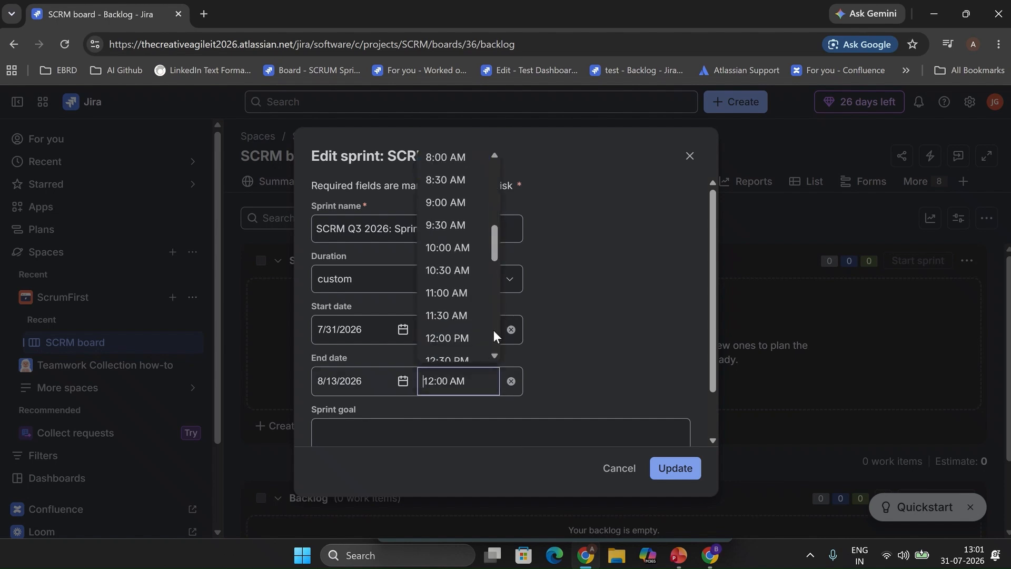
{"action": "scroll", "coordinate": [494, 330], "scroll_direction": "down", "scroll_amount": 10}
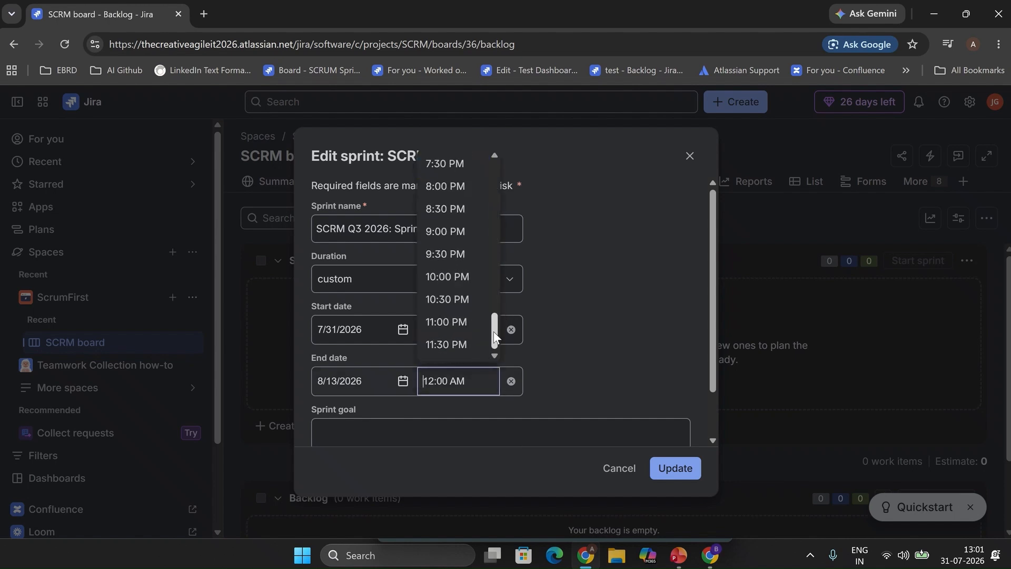
{"action": "scroll", "coordinate": [494, 331], "scroll_direction": "up", "scroll_amount": 2}
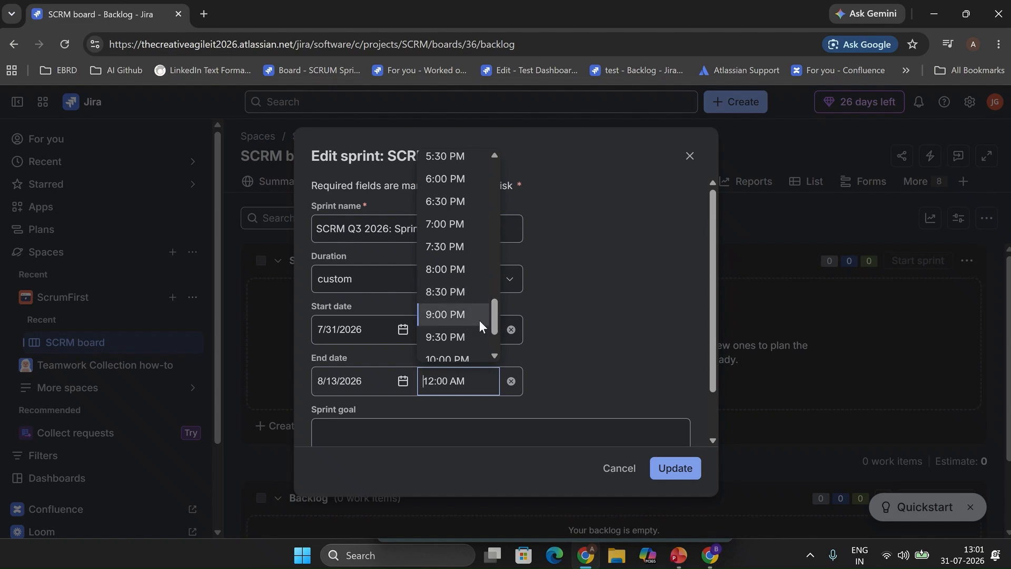
{"action": "left_click", "coordinate": [480, 317]}
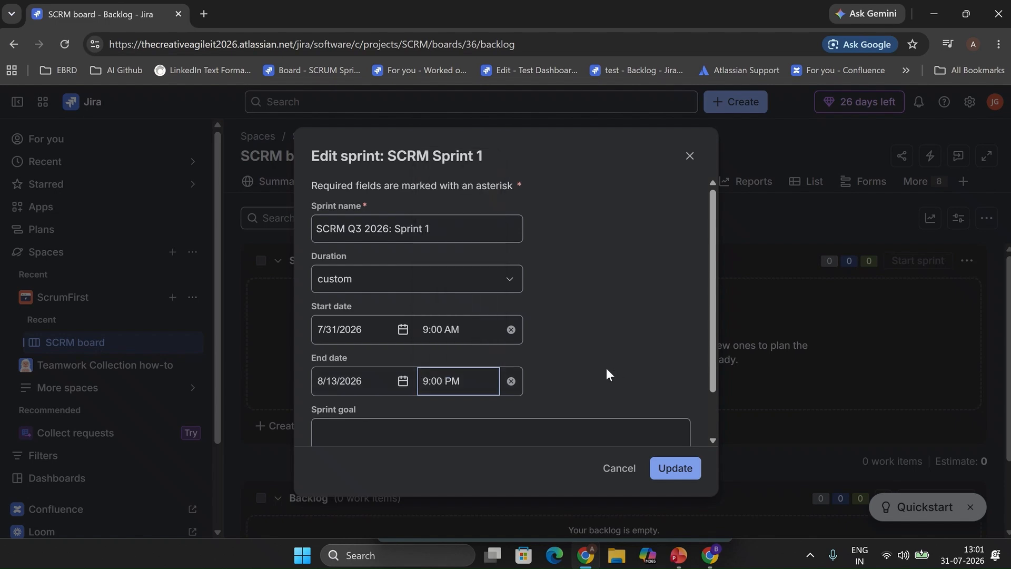
{"action": "left_click", "coordinate": [675, 470]}
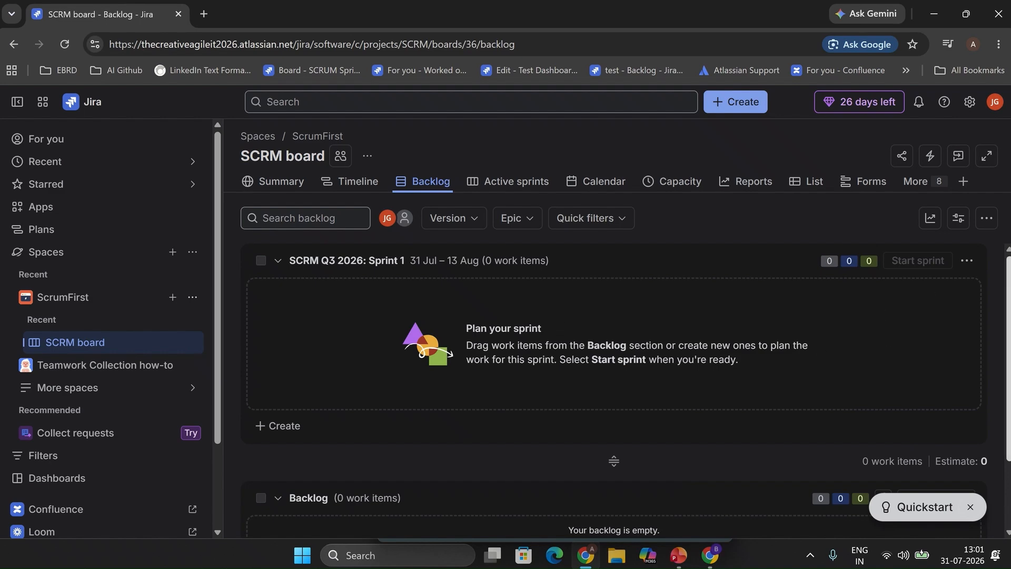
{"action": "scroll", "coordinate": [1008, 447], "scroll_direction": "down", "scroll_amount": 2}
{"action": "scroll", "coordinate": [1008, 447], "scroll_direction": "up", "scroll_amount": 2}
{"action": "scroll", "coordinate": [1009, 358], "scroll_direction": "down", "scroll_amount": 2}
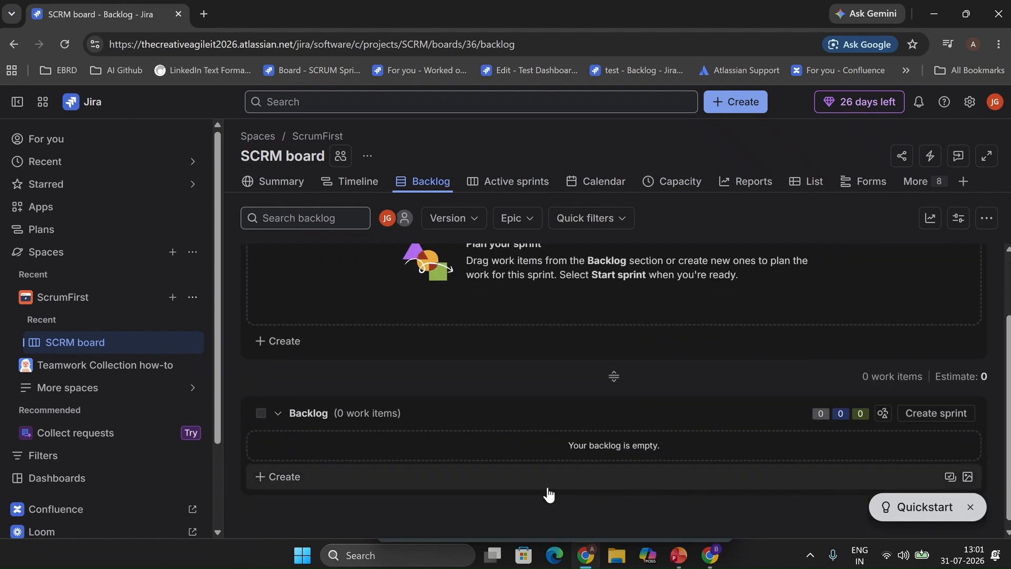
{"action": "left_click", "coordinate": [268, 476]}
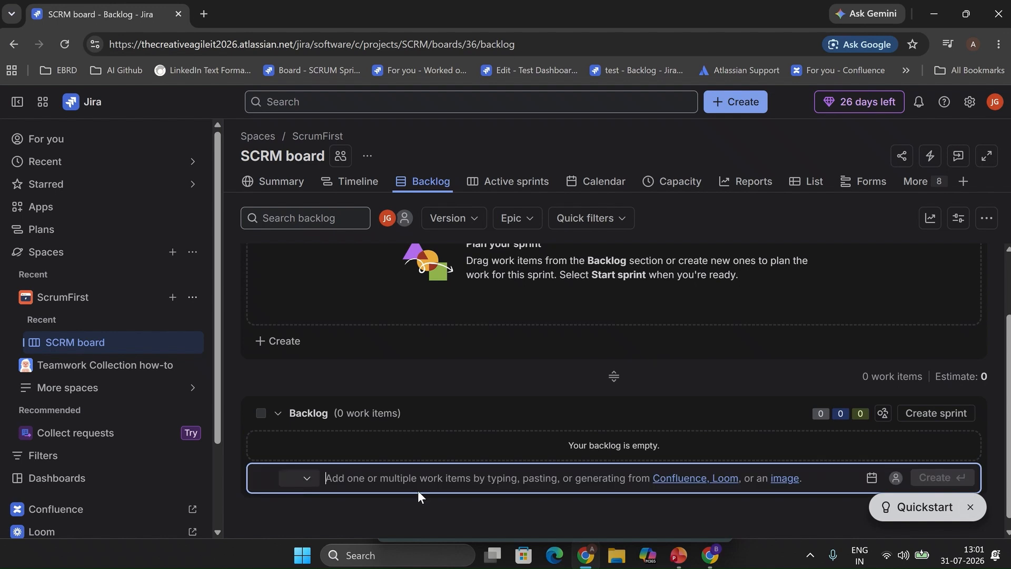
{"action": "left_click", "coordinate": [307, 479]}
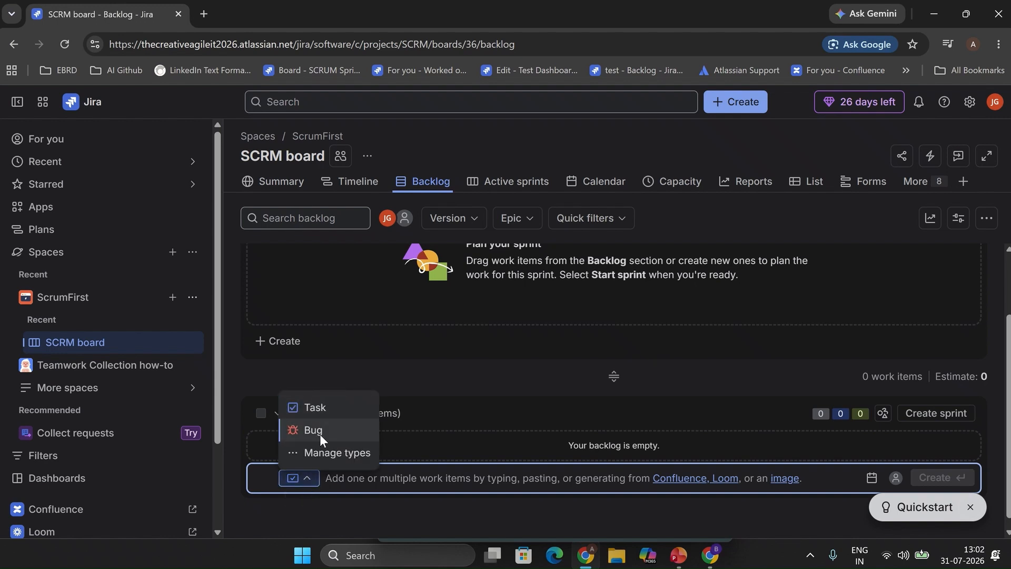
{"action": "left_click", "coordinate": [355, 504]}
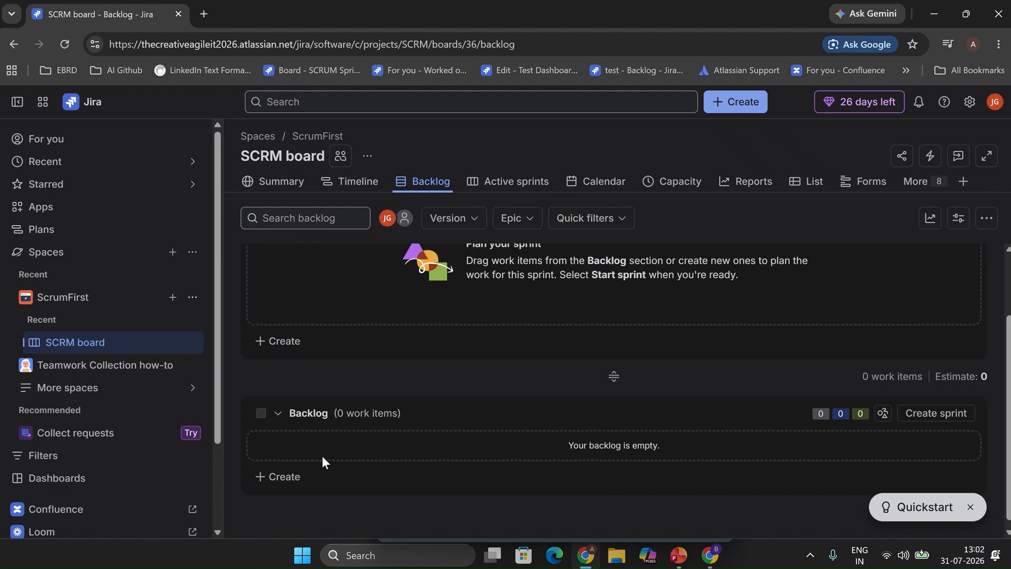
Step: Create two stories in the backlog titled "User Login" and "Forgot Username"
{"action": "left_click", "coordinate": [303, 476]}
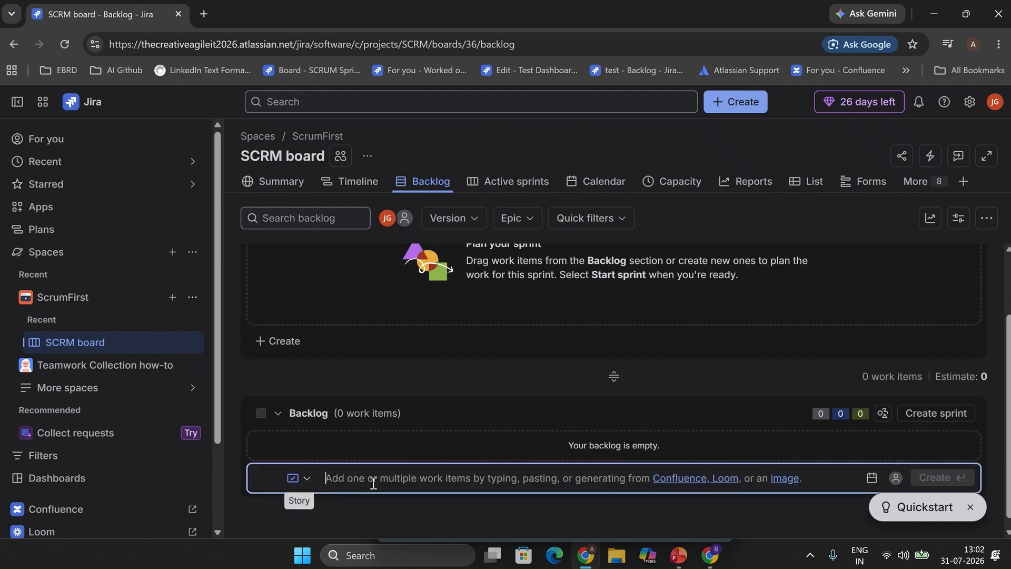
{"action": "type", "text": "User Login"}
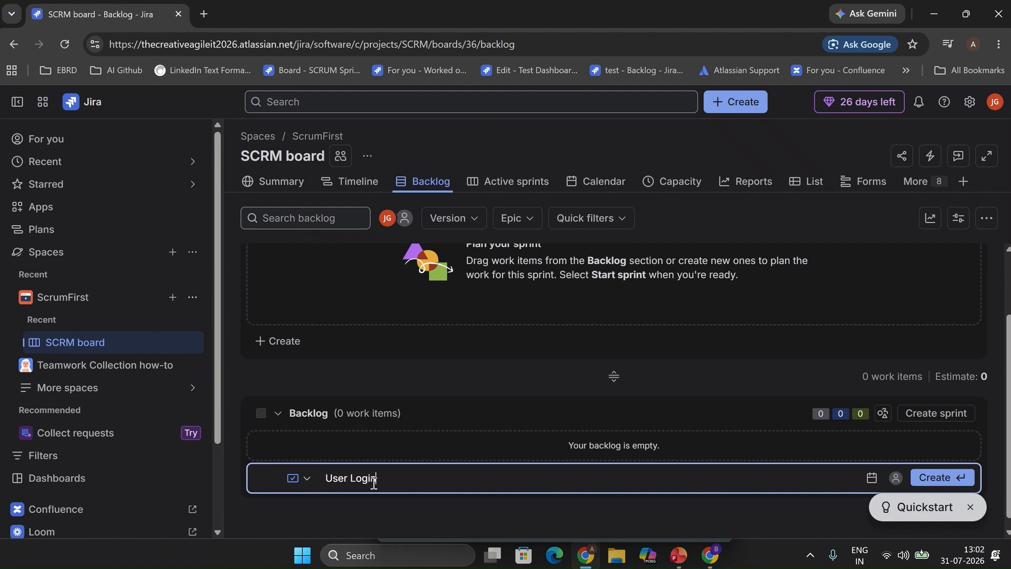
{"action": "key", "text": "Return"}
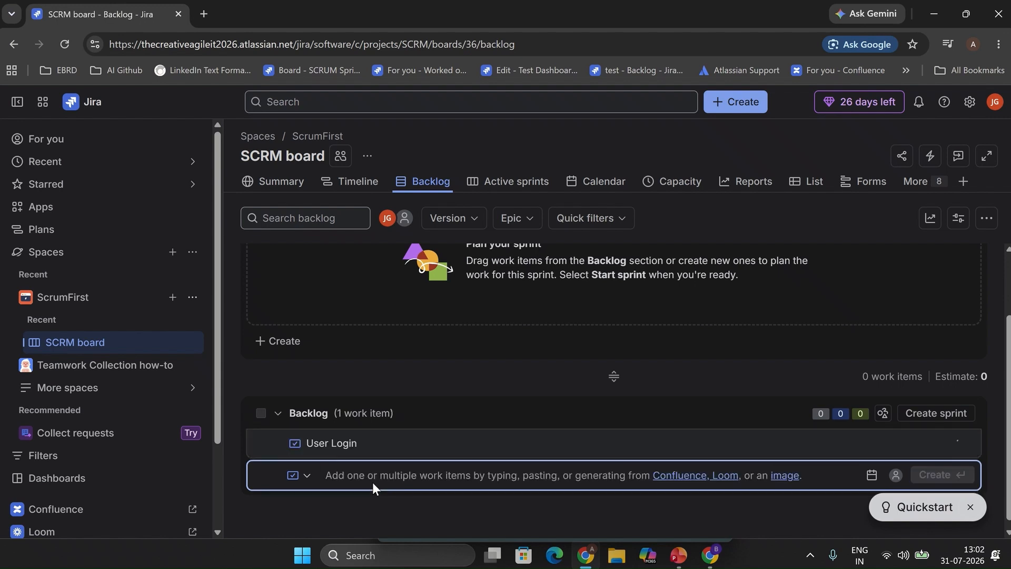
{"action": "type", "text": "Forgot Us"}
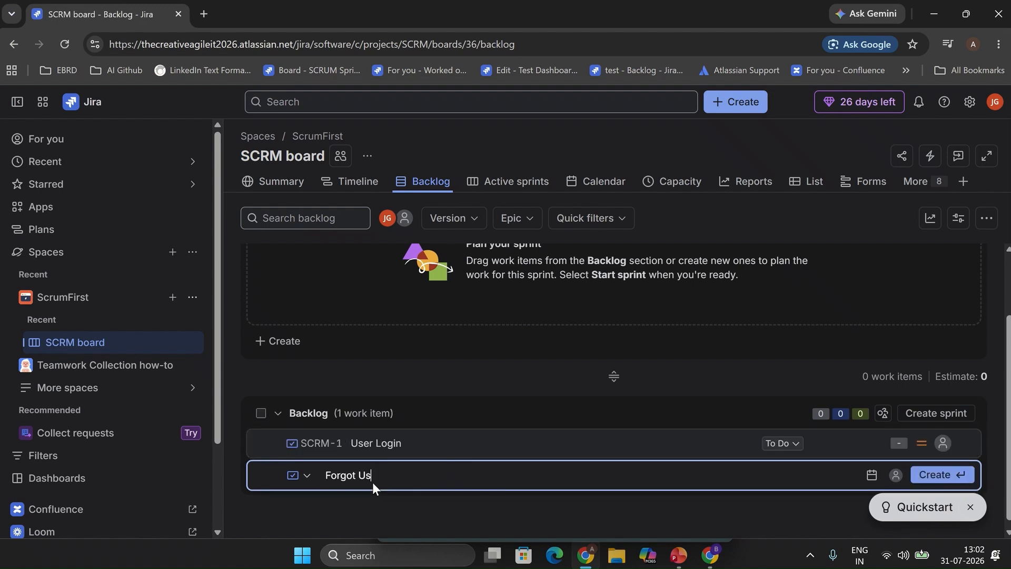
{"action": "type", "text": "ername"}
{"action": "key", "text": "Return"}
Step: Add the stories "Forgot Password" and "User Profile" to the backlog
{"action": "type", "text": "For"}
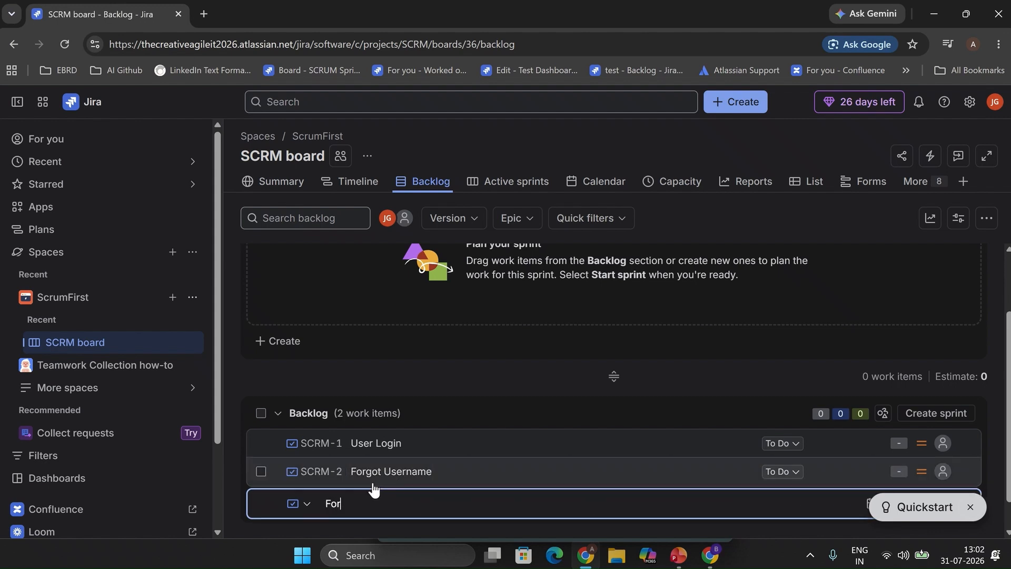
{"action": "type", "text": "got Password"}
{"action": "key", "text": "Return"}
{"action": "type", "text": "User "}
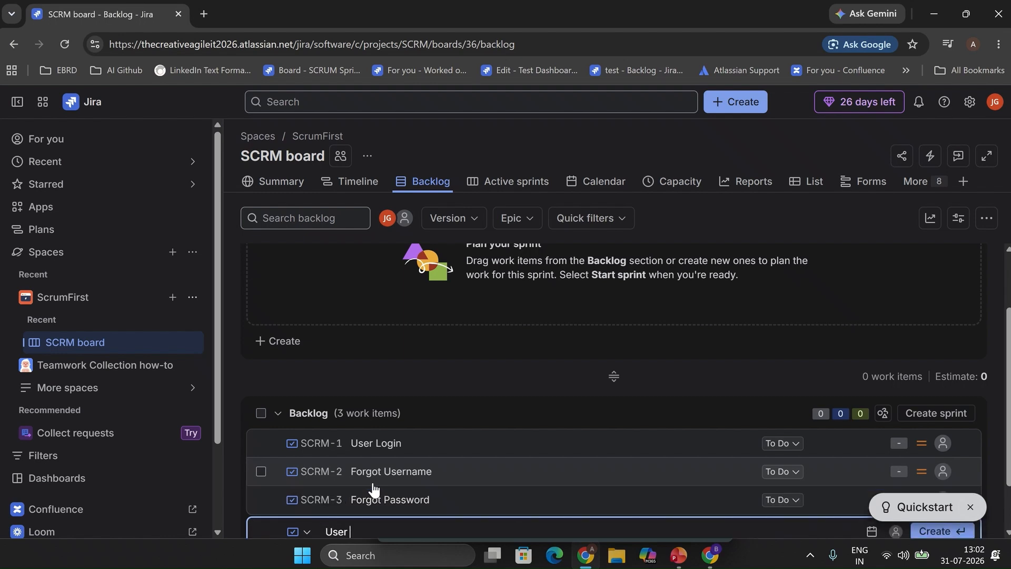
{"action": "type", "text": "Profile"}
{"action": "key", "text": "Return"}
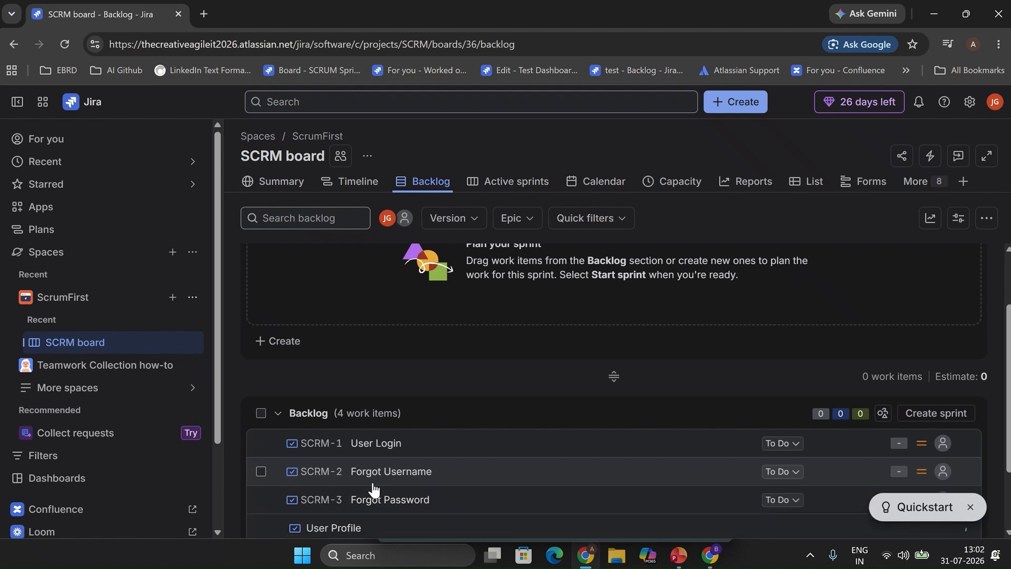
Step: Add the work items "Dev Env Setup" and "Test Env Setup" to the backlog
{"action": "scroll", "coordinate": [1005, 405], "scroll_direction": "down", "scroll_amount": 2}
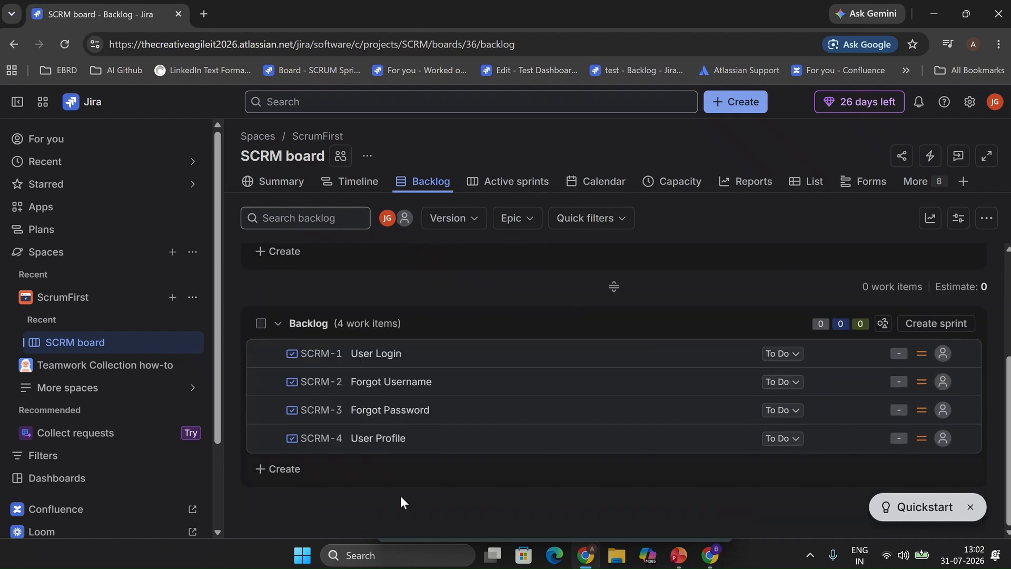
{"action": "left_click", "coordinate": [284, 470]}
{"action": "type", "text": "D"}
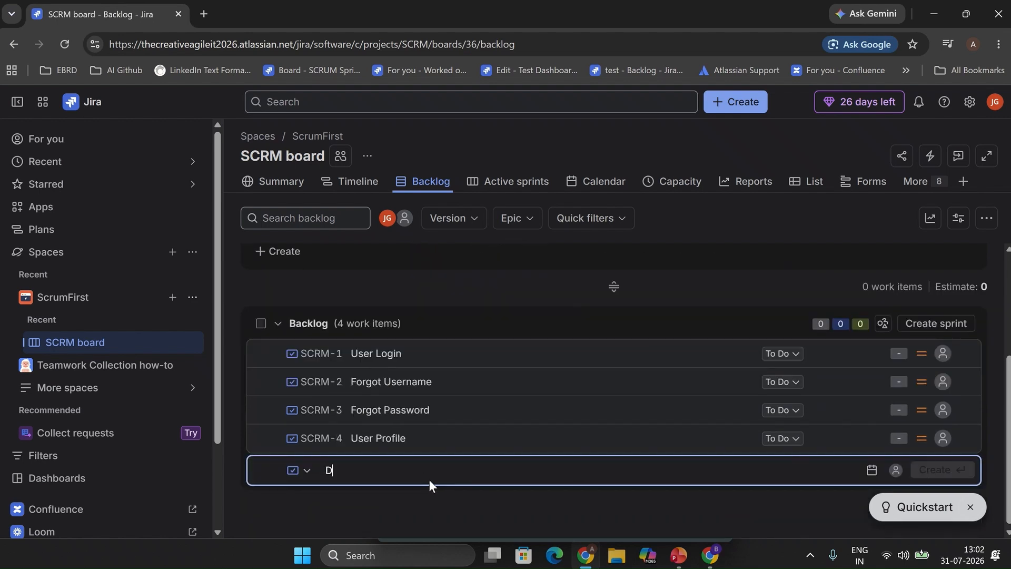
{"action": "type", "text": "ev Env Setup"}
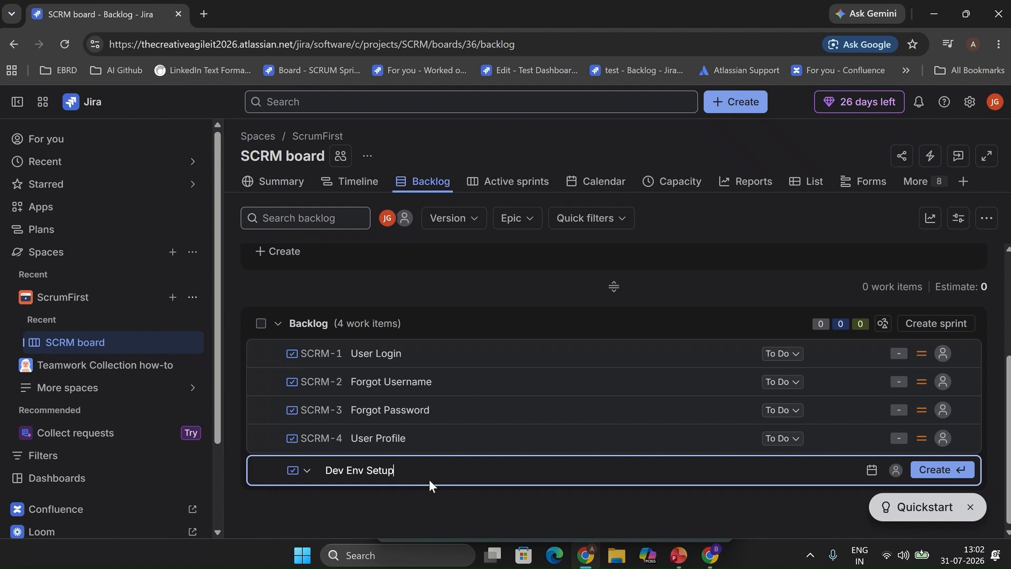
{"action": "key", "text": "Return"}
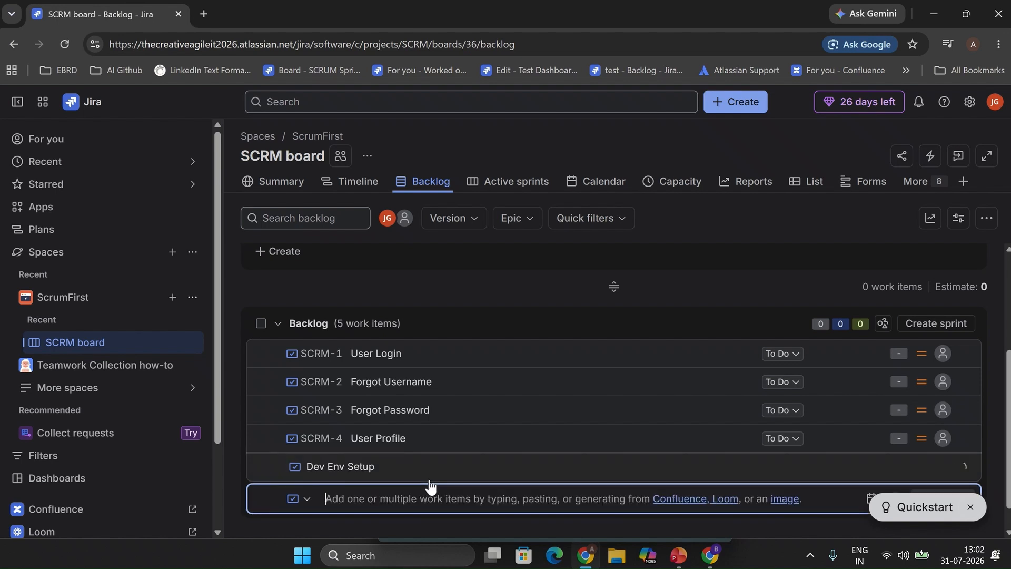
{"action": "type", "text": "Test Env Se"}
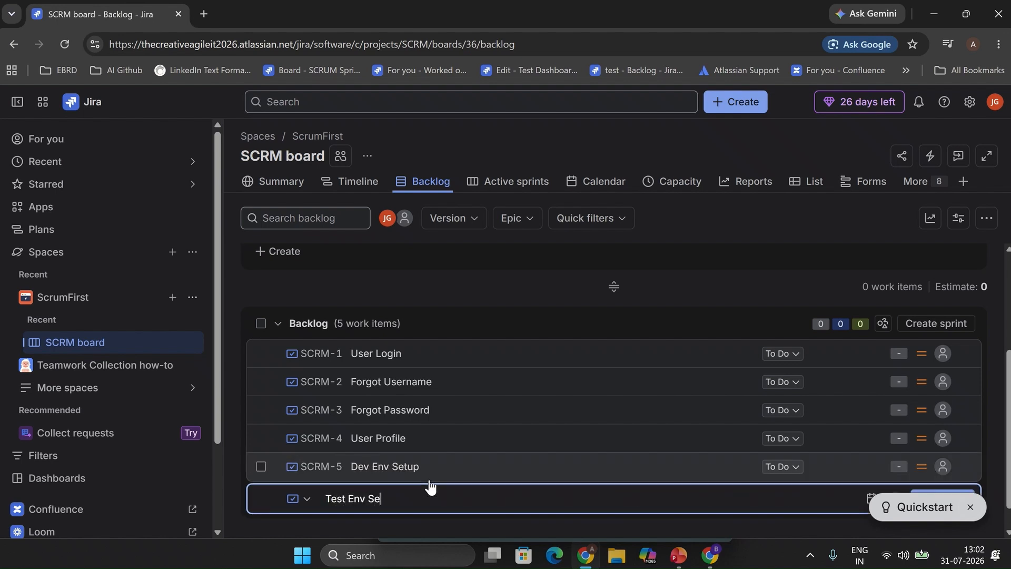
{"action": "type", "text": "tup"}
{"action": "key", "text": "Return"}
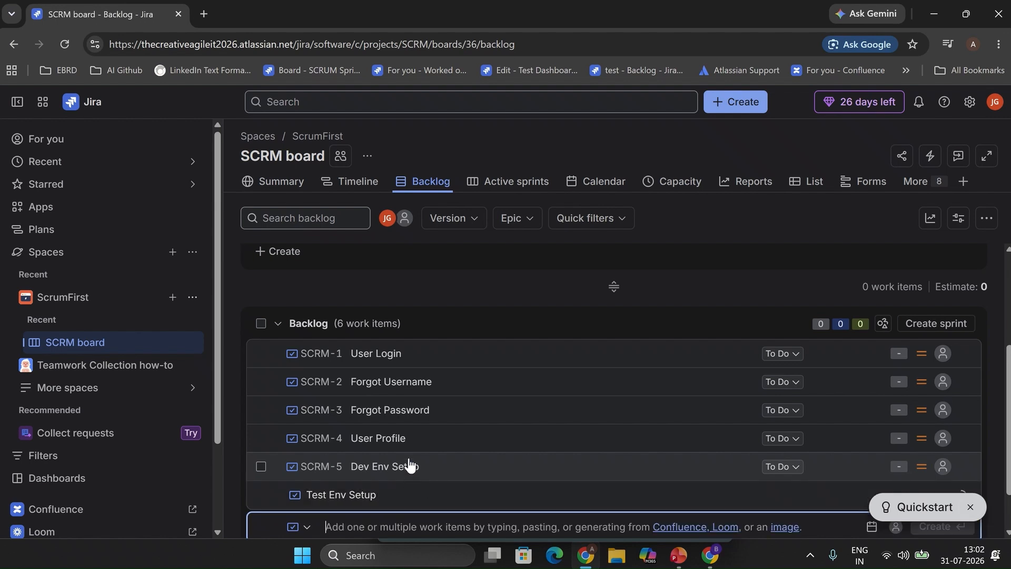
Step: Select all six work items in the backlog and move them together into SCRM Q3 2026: Sprint 1
{"action": "left_click", "coordinate": [261, 353]}
{"action": "left_click", "coordinate": [260, 381]}
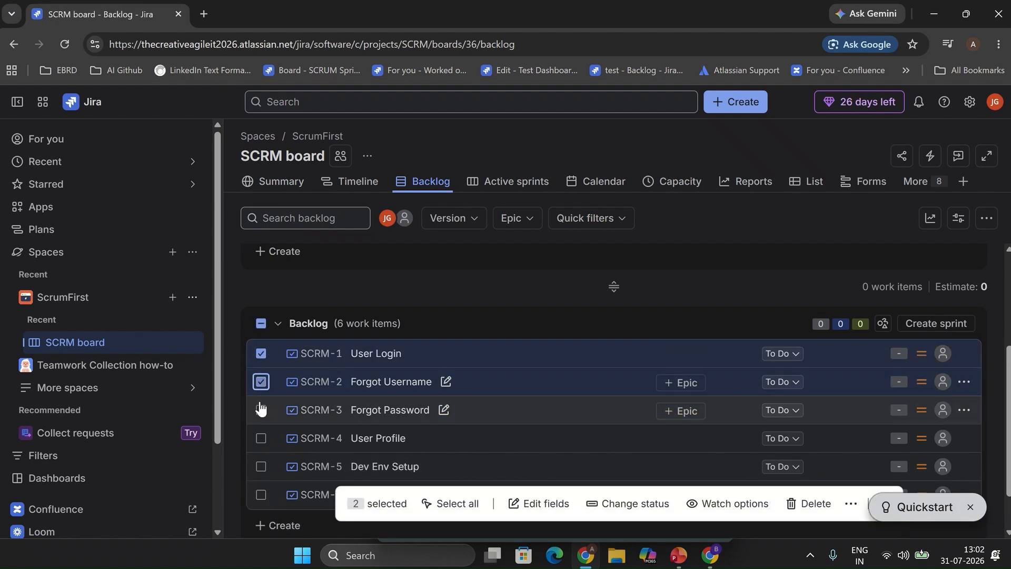
{"action": "left_click", "coordinate": [261, 409]}
{"action": "left_click", "coordinate": [261, 438]}
{"action": "left_click", "coordinate": [260, 466]}
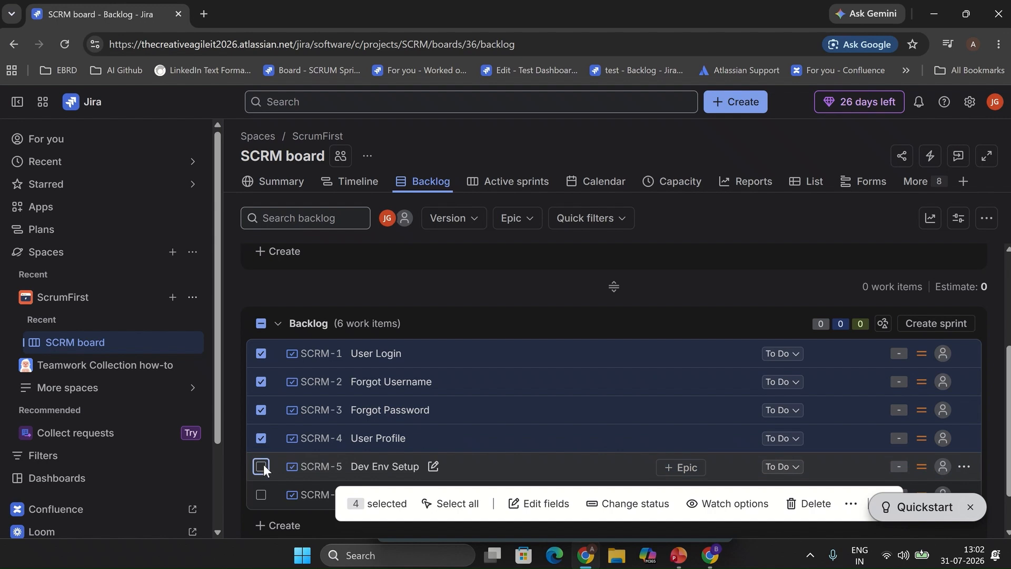
{"action": "left_click", "coordinate": [260, 494]}
{"action": "left_click_drag", "start_coordinate": [520, 363], "coordinate": [509, 301]}
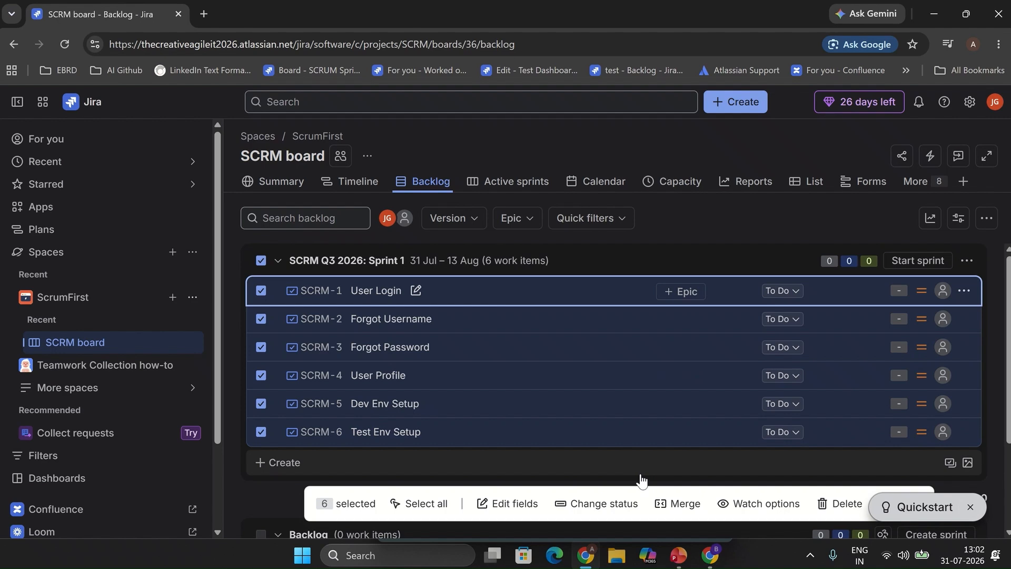
Step: Start SCRM Q3 2026: Sprint 1 with its custom duration and existing dates, leaving the sprint goal empty, and dismiss the notification
{"action": "left_click", "coordinate": [919, 263]}
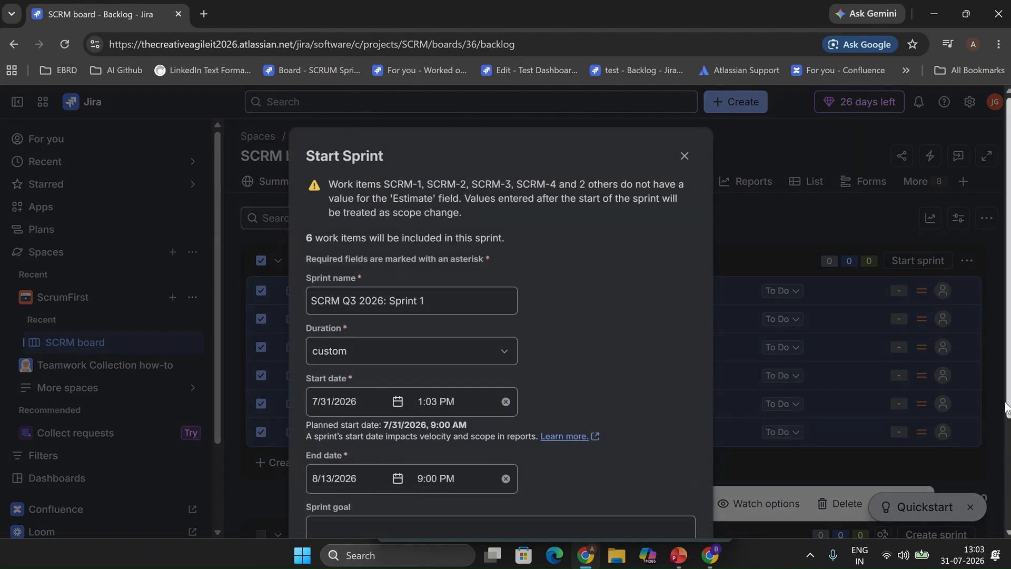
{"action": "scroll", "coordinate": [1006, 408], "scroll_direction": "down", "scroll_amount": 1}
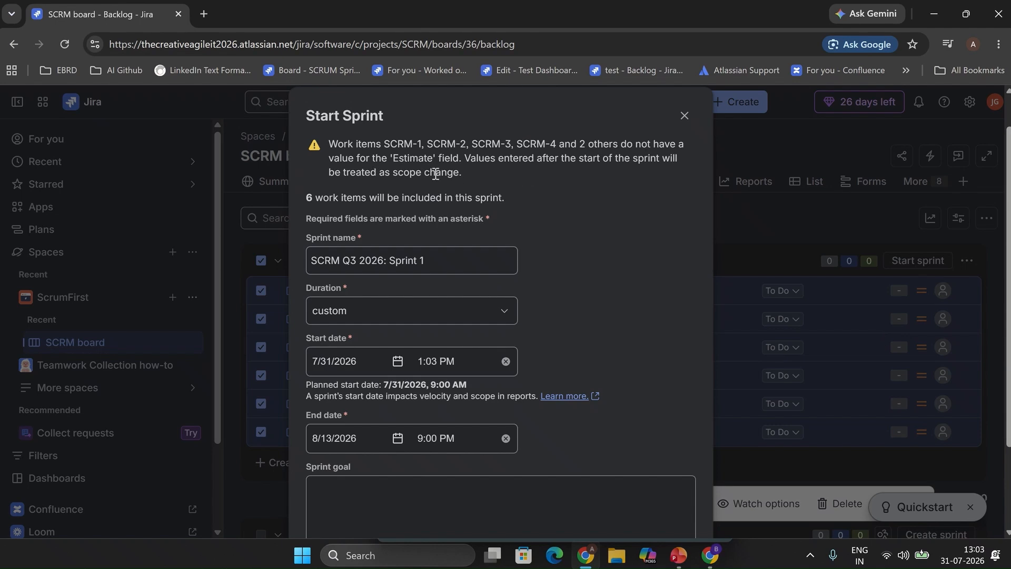
{"action": "scroll", "coordinate": [479, 263], "scroll_direction": "down", "scroll_amount": 3}
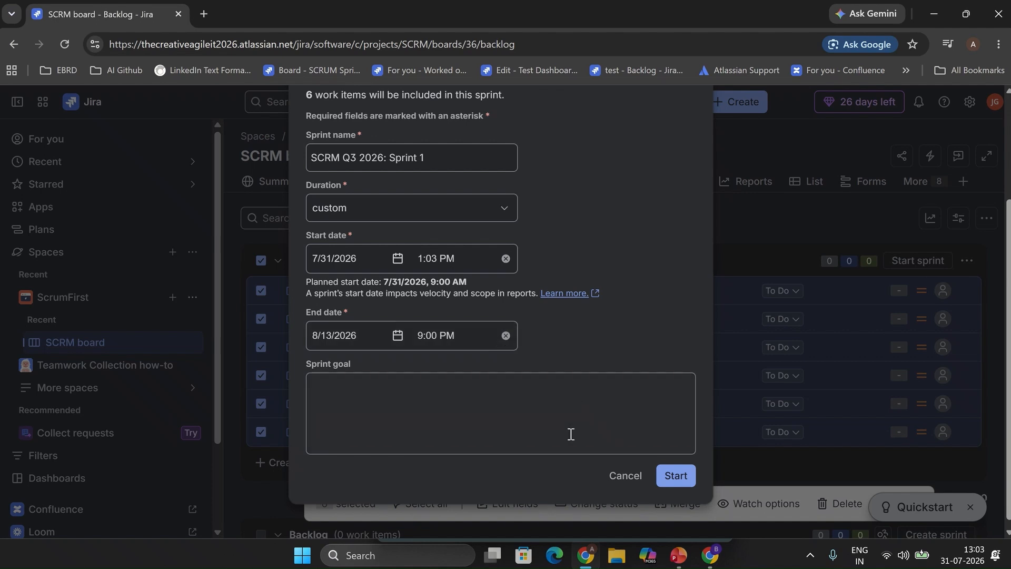
{"action": "left_click", "coordinate": [677, 476]}
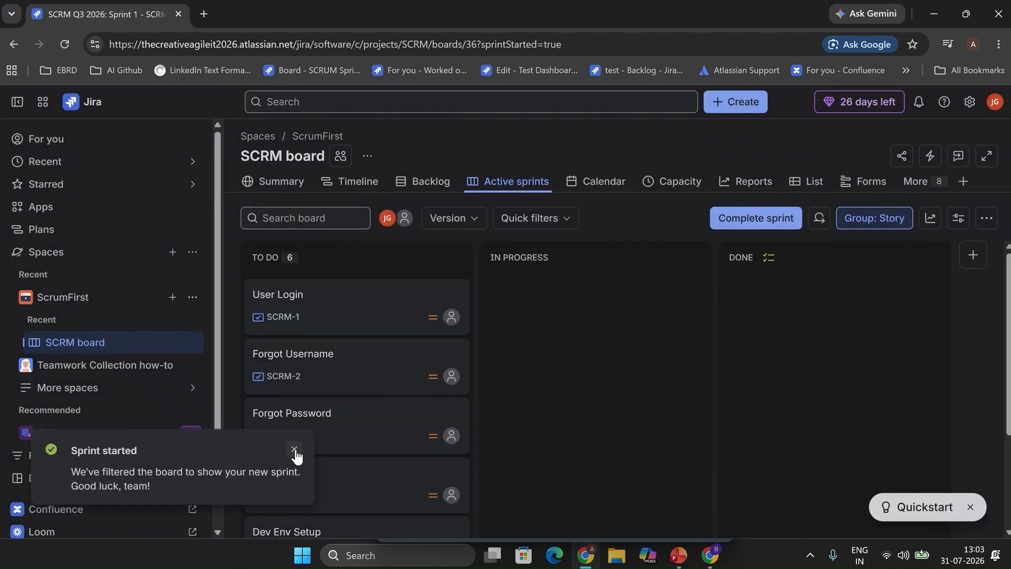
{"action": "left_click", "coordinate": [293, 450]}
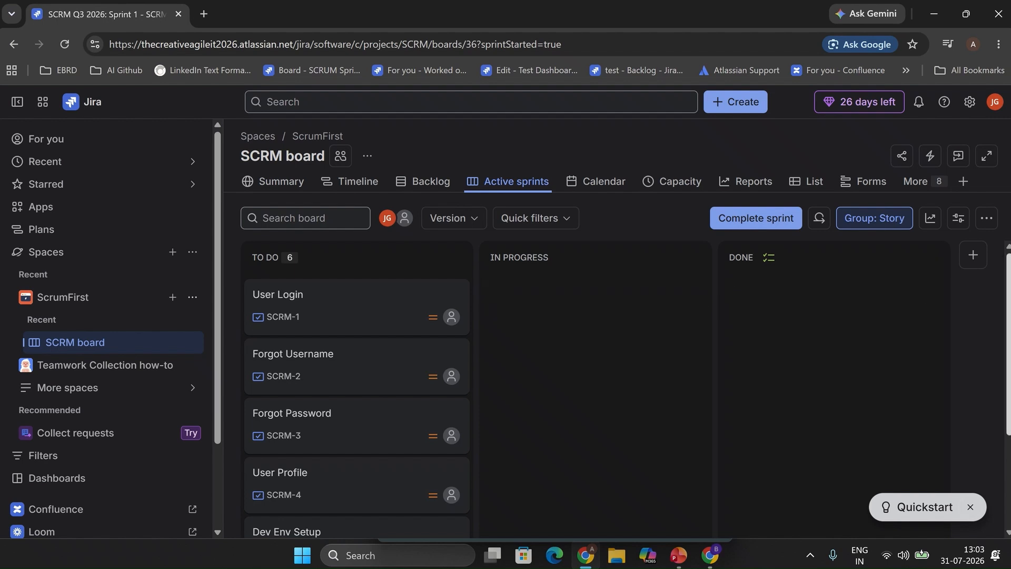
Step: Set the status of User Login to Done in the backlog view and preview the completion options for Sprint 1
{"action": "left_click", "coordinate": [429, 184]}
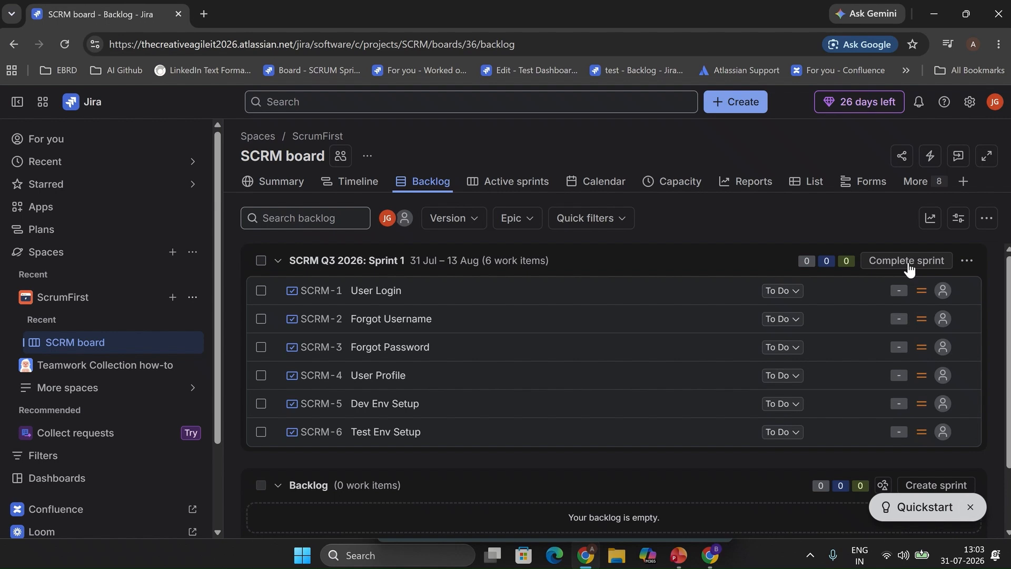
{"action": "left_click", "coordinate": [796, 293]}
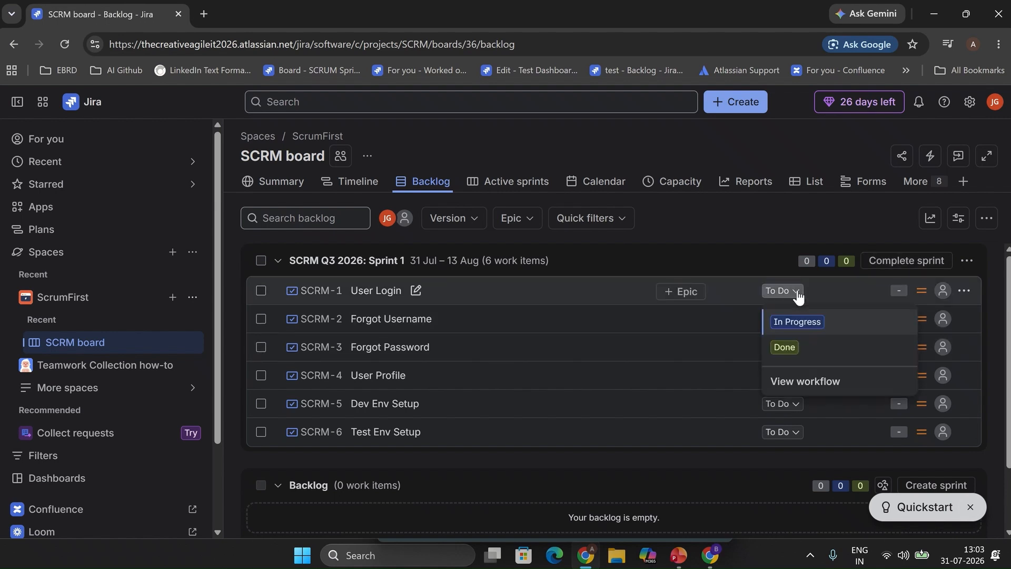
{"action": "left_click", "coordinate": [784, 346]}
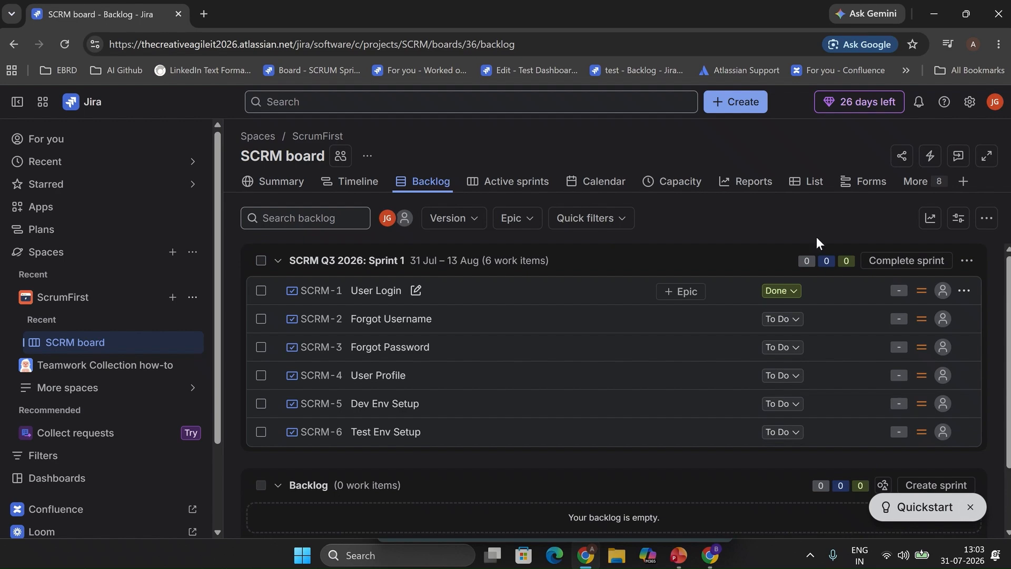
{"action": "left_click", "coordinate": [901, 259]}
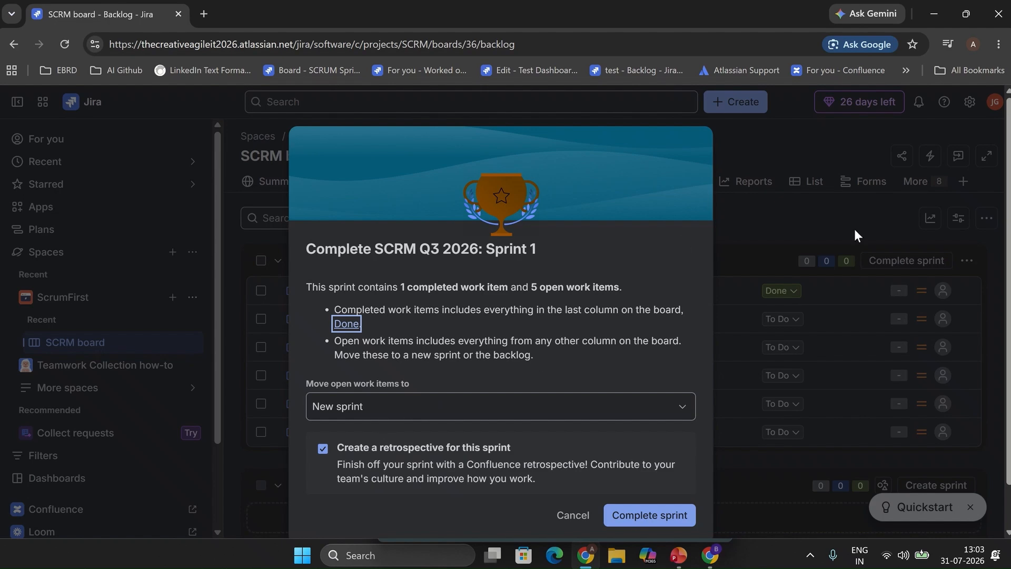
{"action": "left_click", "coordinate": [810, 219]}
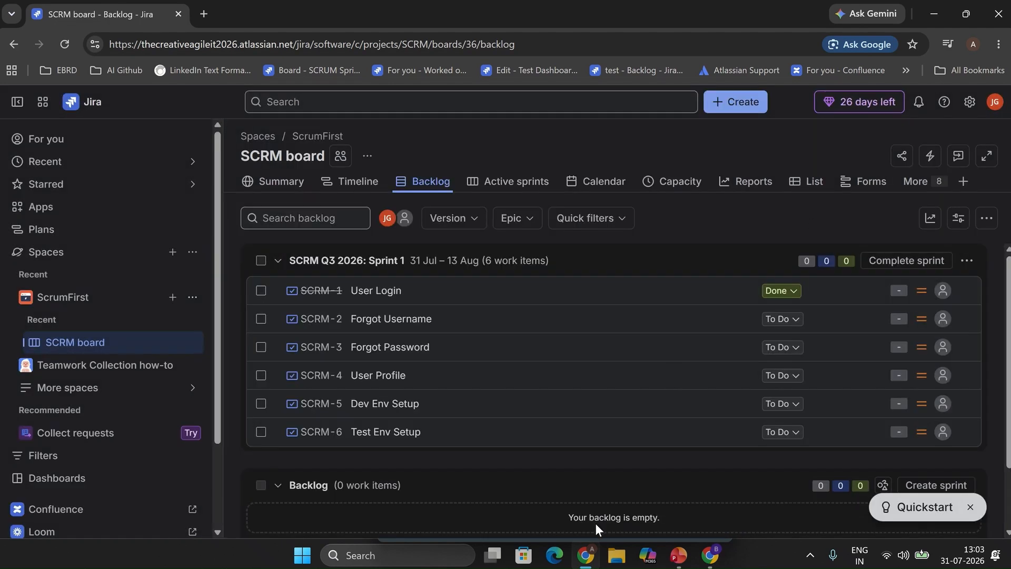
Step: Create a second sprint from the empty backlog
{"action": "mouse_move", "coordinate": [1008, 408]}
{"action": "left_mouse_down"}
{"action": "mouse_move", "coordinate": [1008, 451]}
{"action": "mouse_move", "coordinate": [1006, 397]}
{"action": "left_mouse_up"}
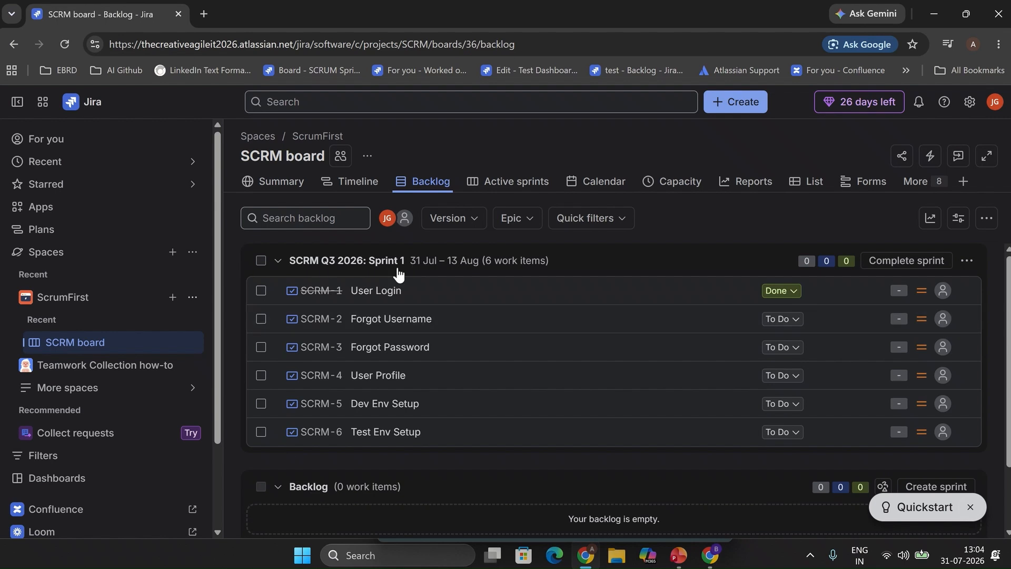
{"action": "scroll", "coordinate": [1008, 457], "scroll_direction": "down", "scroll_amount": 2}
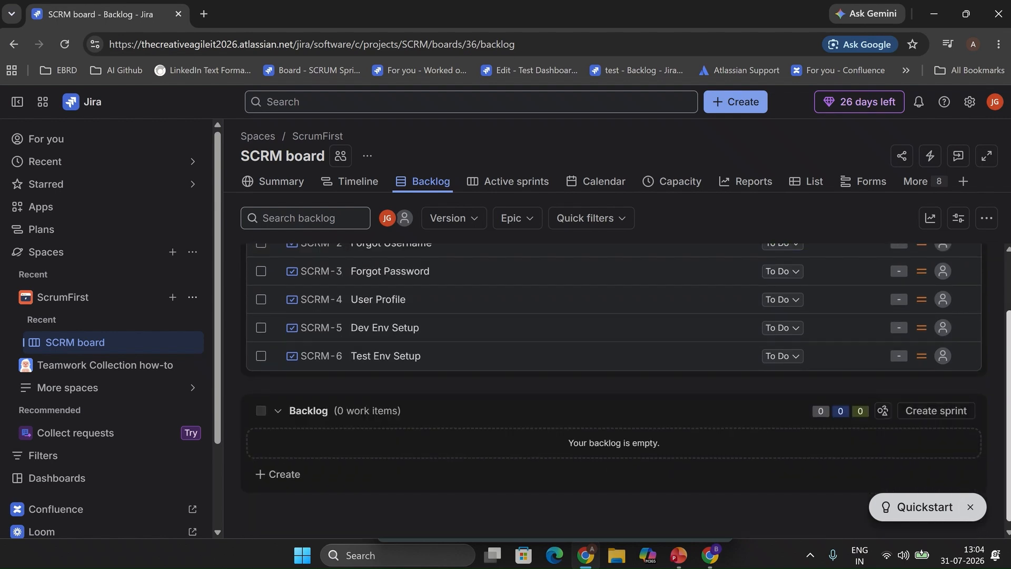
{"action": "left_click", "coordinate": [941, 411]}
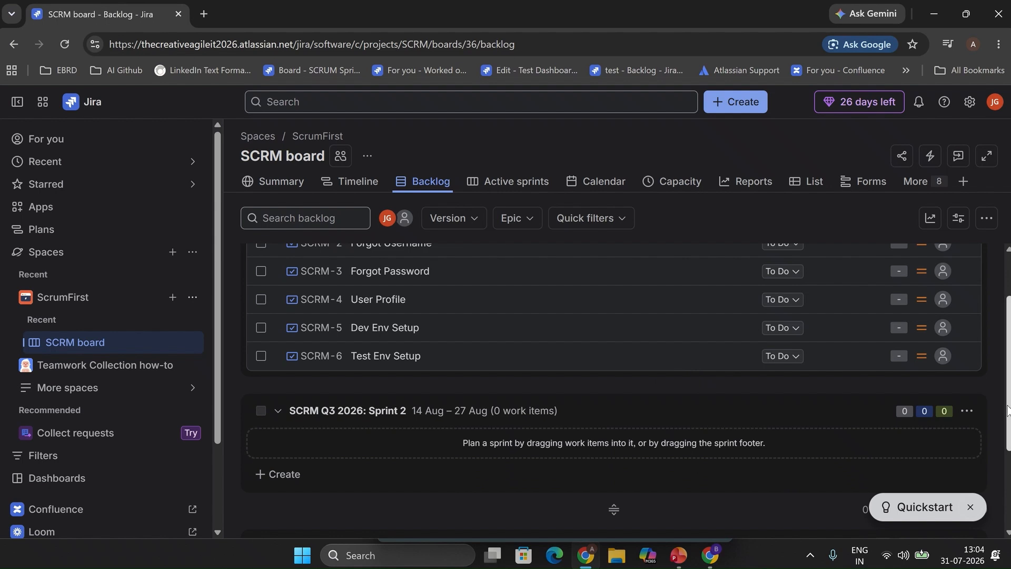
Step: Complete Sprint 1 without creating a retrospective, move its open work items to SCRM Q3 2026: Sprint 2, and reload the page
{"action": "scroll", "coordinate": [685, 447], "scroll_direction": "up", "scroll_amount": 2}
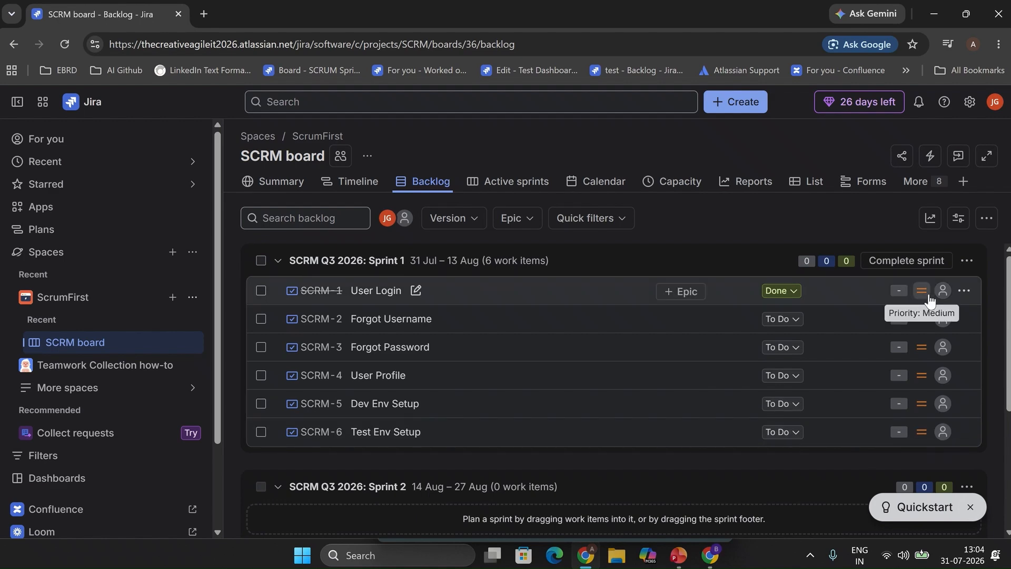
{"action": "left_click", "coordinate": [902, 262]}
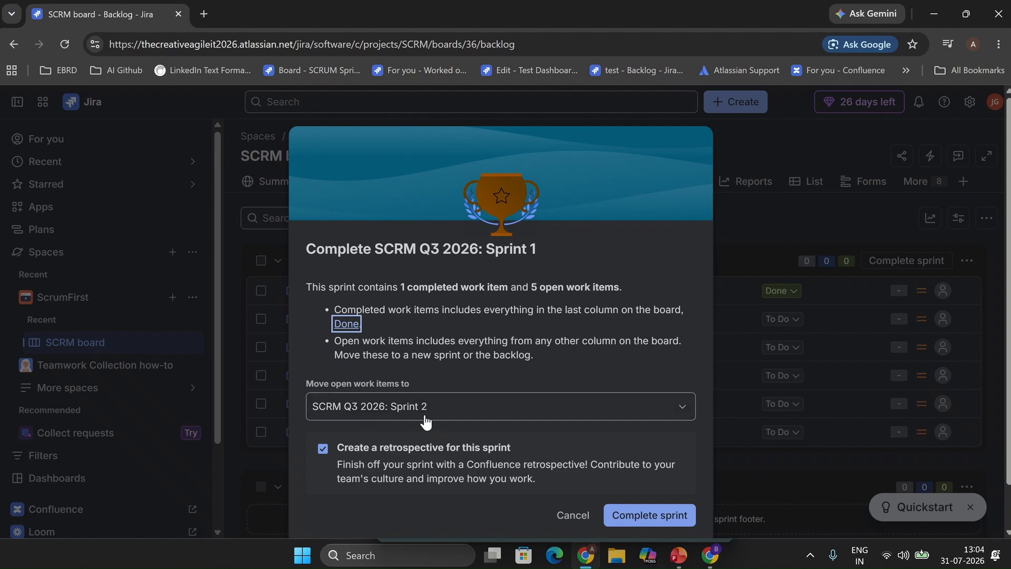
{"action": "left_click", "coordinate": [323, 448]}
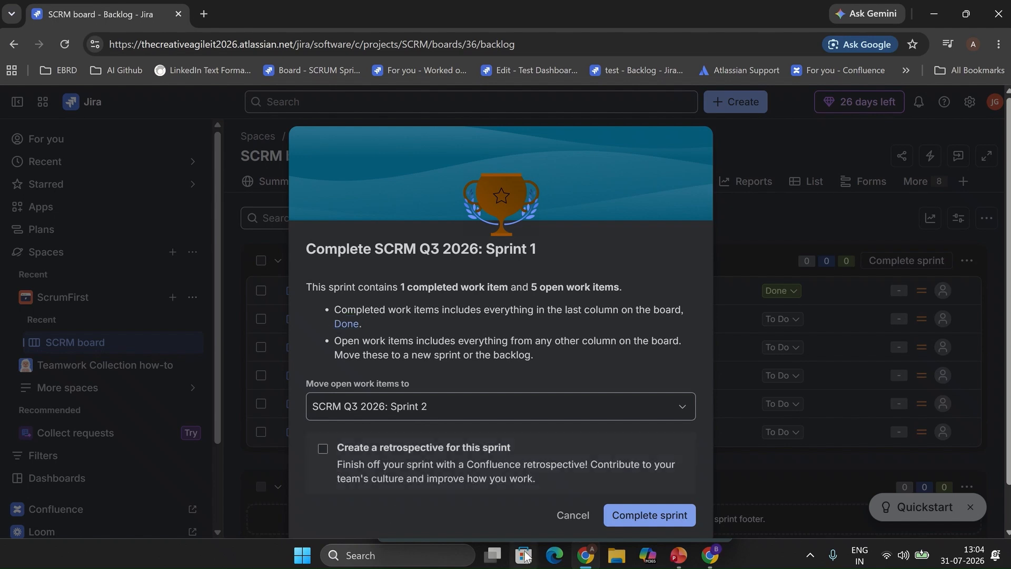
{"action": "left_click", "coordinate": [670, 518]}
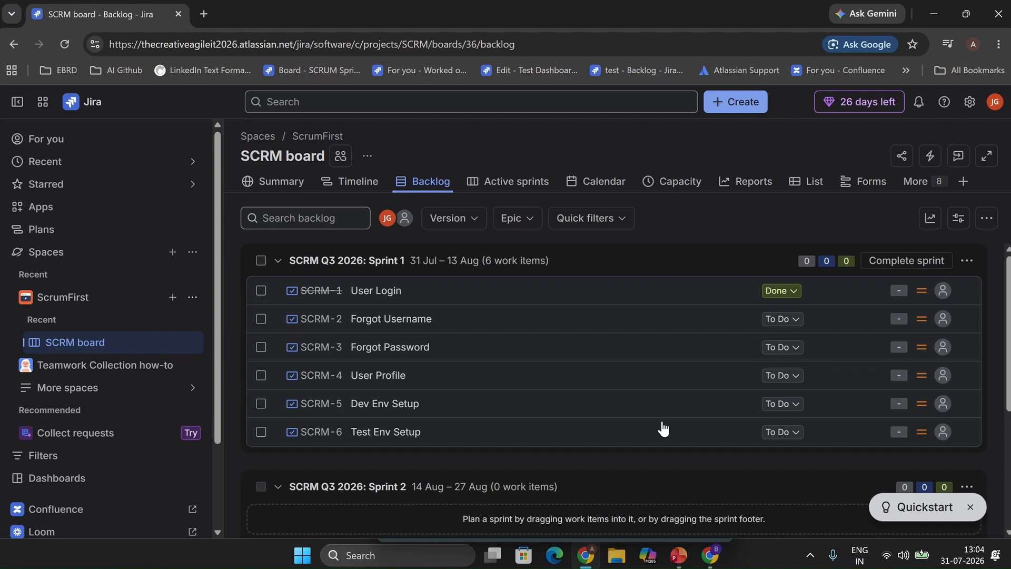
{"action": "mouse_move", "coordinate": [1008, 341]}
{"action": "left_mouse_down"}
{"action": "mouse_move", "coordinate": [1008, 366]}
{"action": "mouse_move", "coordinate": [1008, 340]}
{"action": "left_mouse_up"}
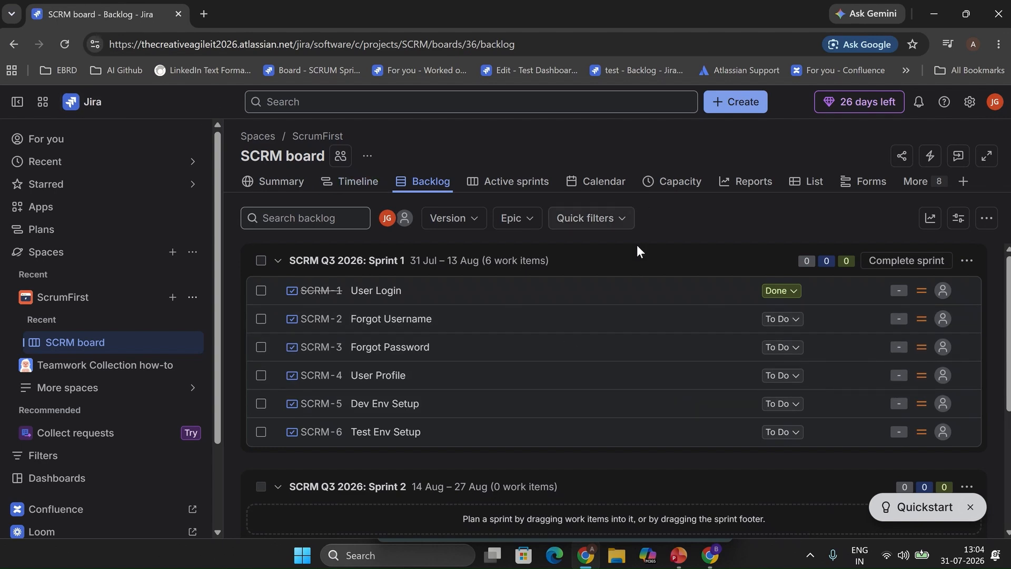
{"action": "left_click", "coordinate": [64, 42]}
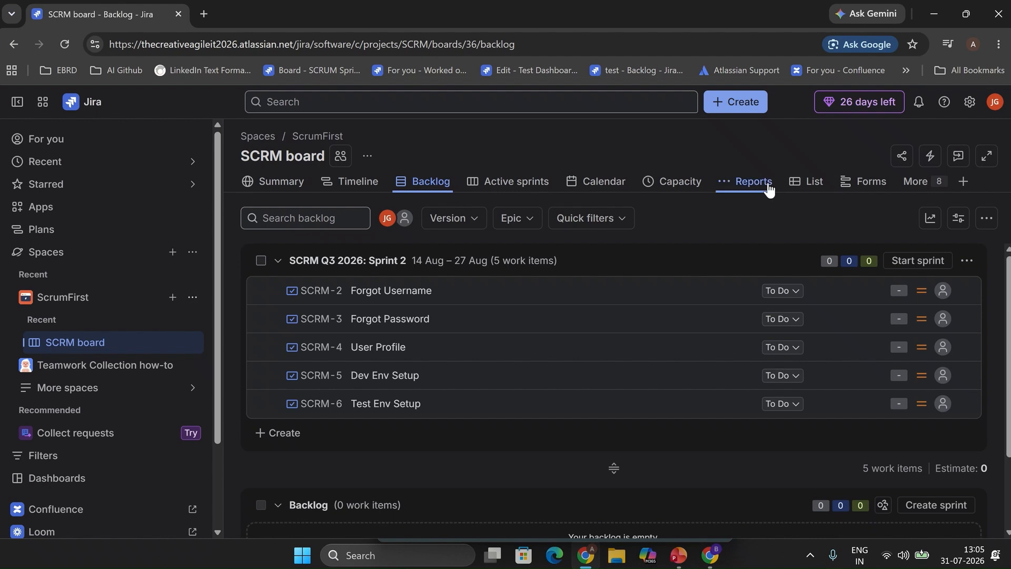
Step: Open the board's reports in a separate browser tab and bring up the Sprint Report from the additional Agile reports
{"action": "right_click", "coordinate": [750, 183]}
{"action": "left_click", "coordinate": [813, 203]}
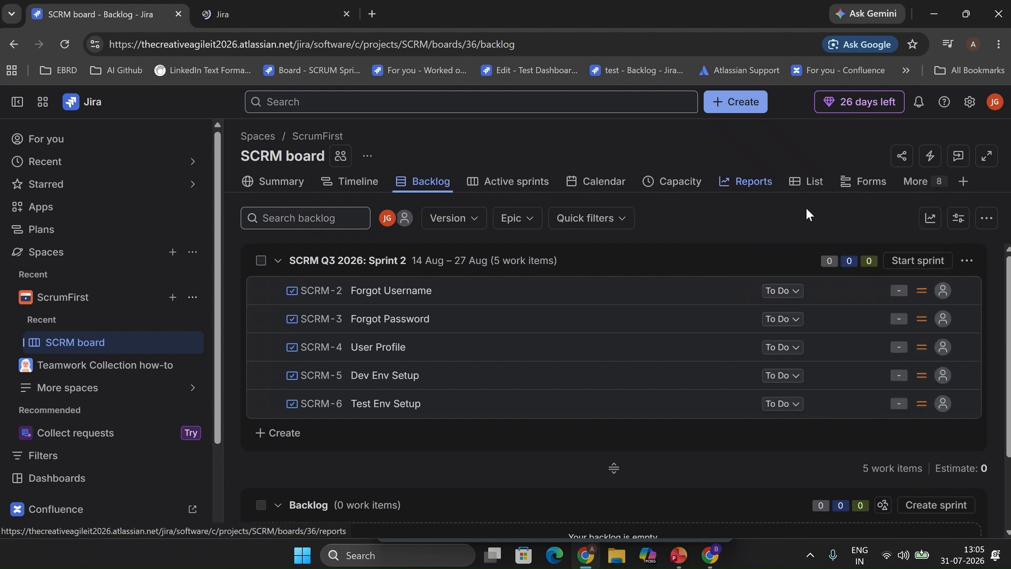
{"action": "left_click", "coordinate": [271, 15]}
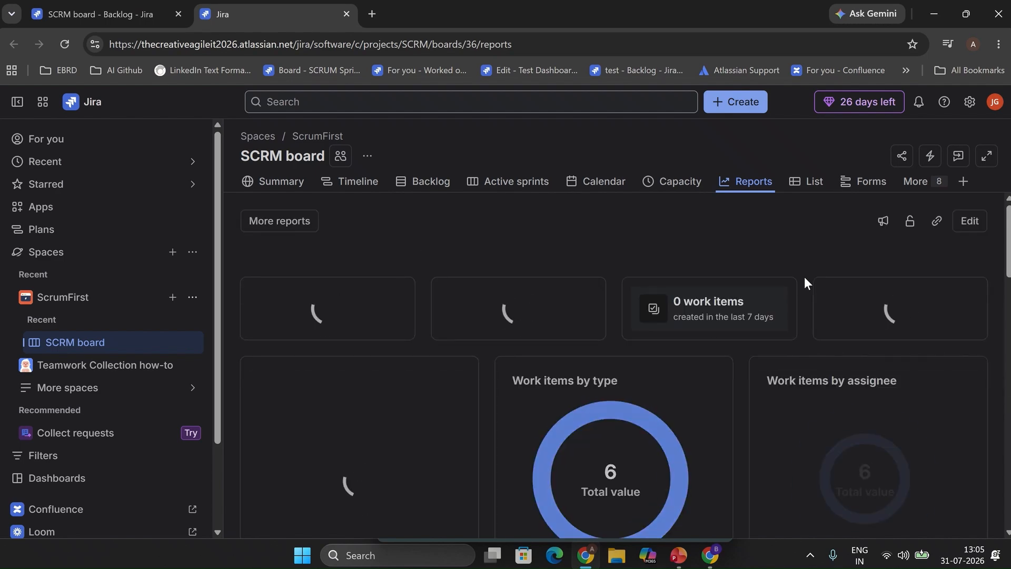
{"action": "left_click", "coordinate": [297, 226]}
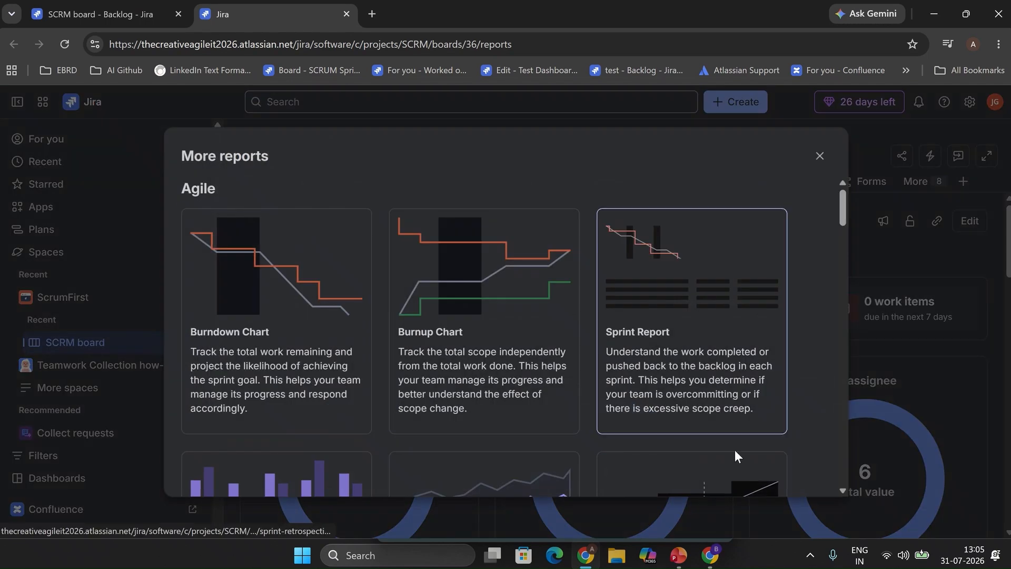
{"action": "left_click", "coordinate": [691, 348]}
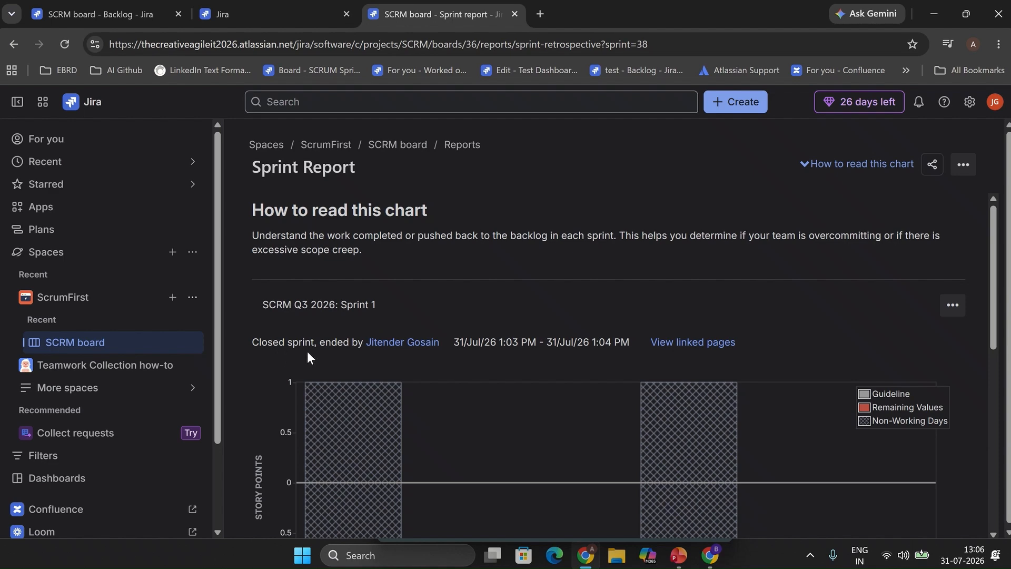
Step: Reopen the closed SCRM Q3 2026: Sprint 1 from its Sprint Report and return to the backlog
{"action": "left_click", "coordinate": [954, 310]}
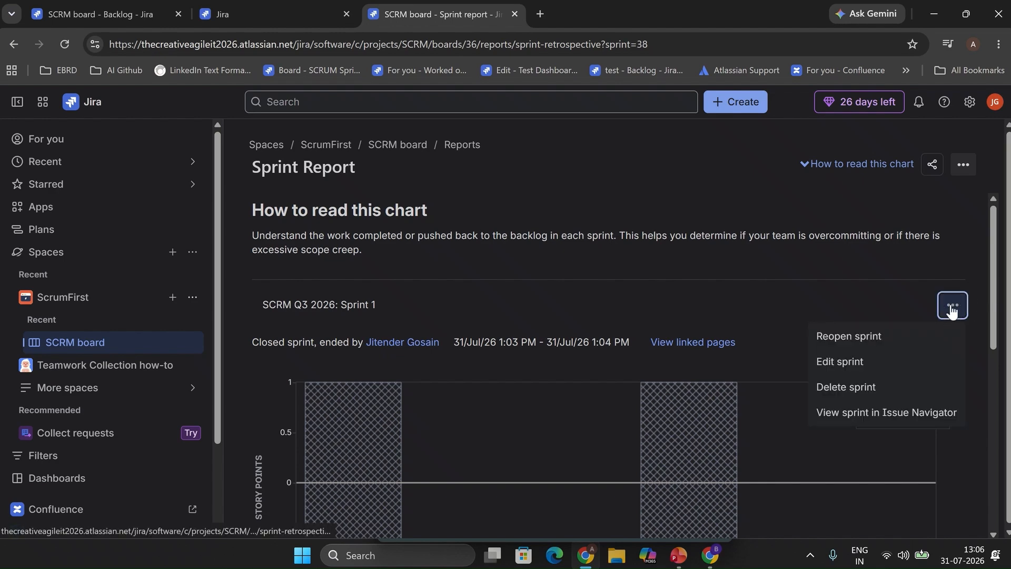
{"action": "left_click", "coordinate": [862, 337]}
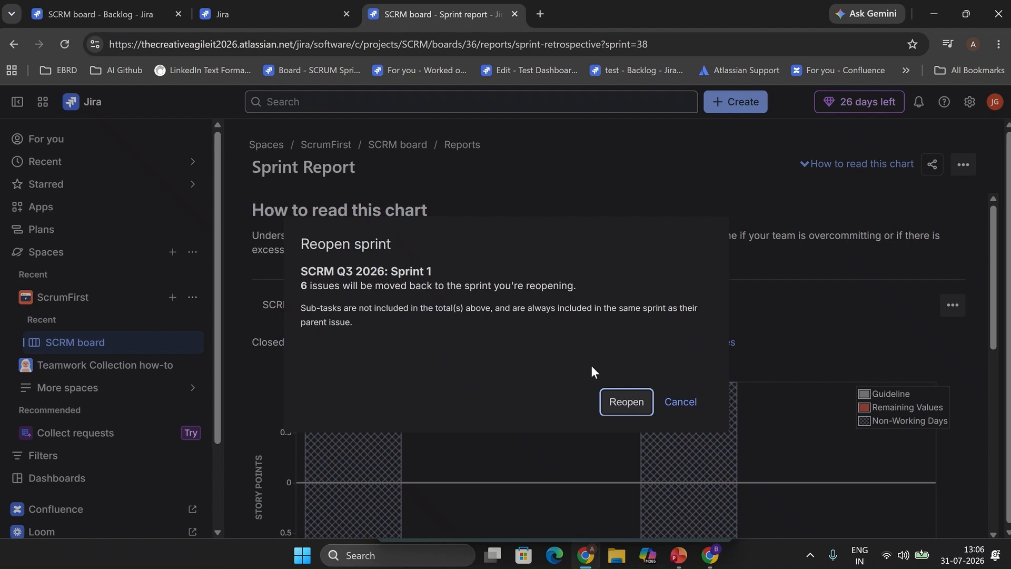
{"action": "left_click", "coordinate": [629, 406]}
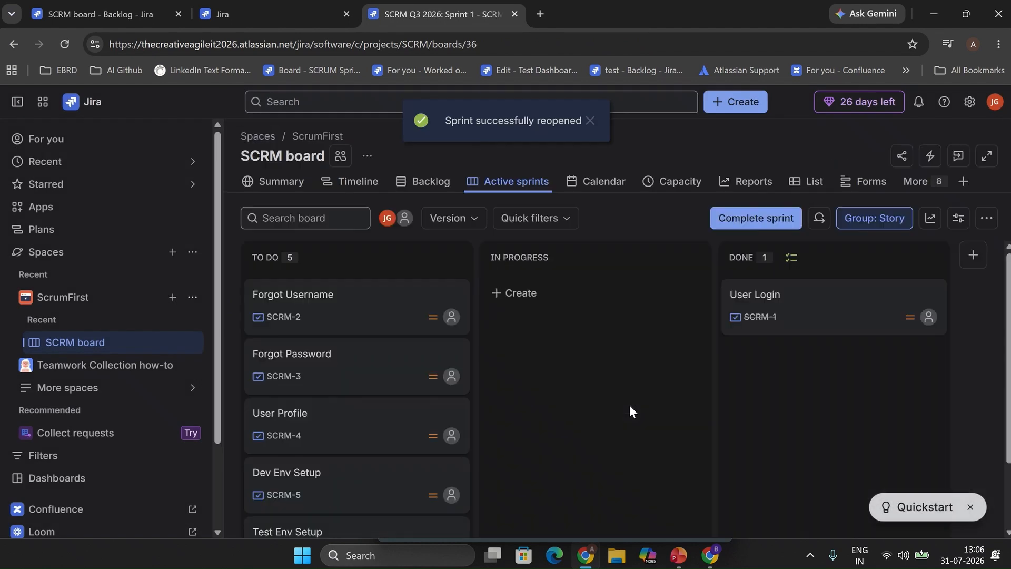
{"action": "left_click", "coordinate": [432, 182]}
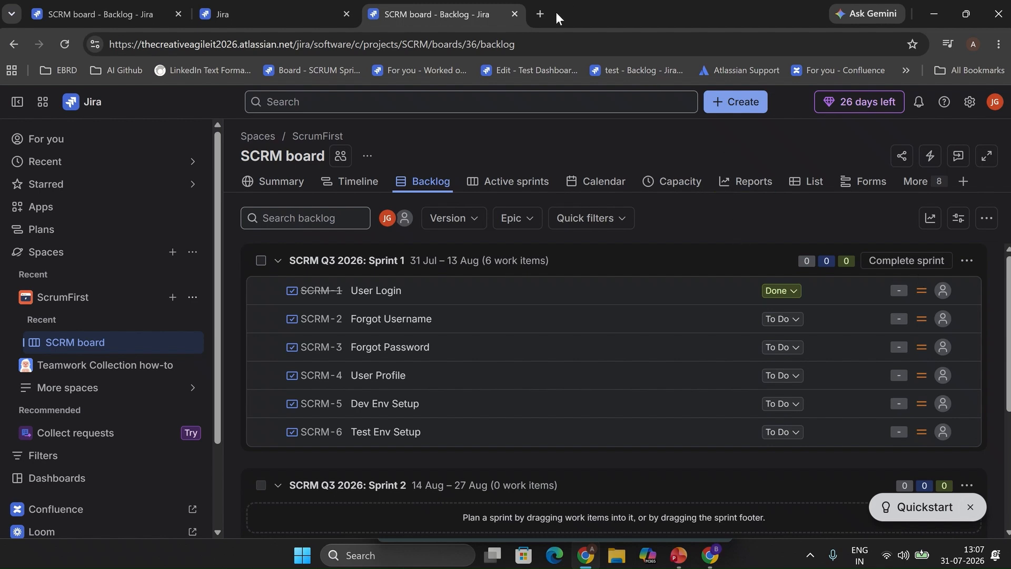
{"action": "mouse_move", "coordinate": [555, 12]}
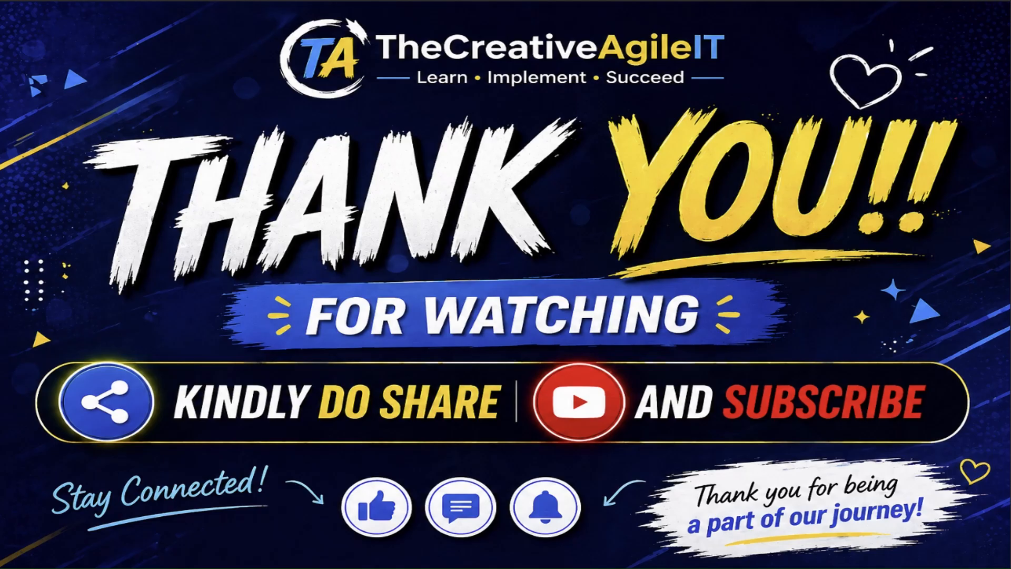